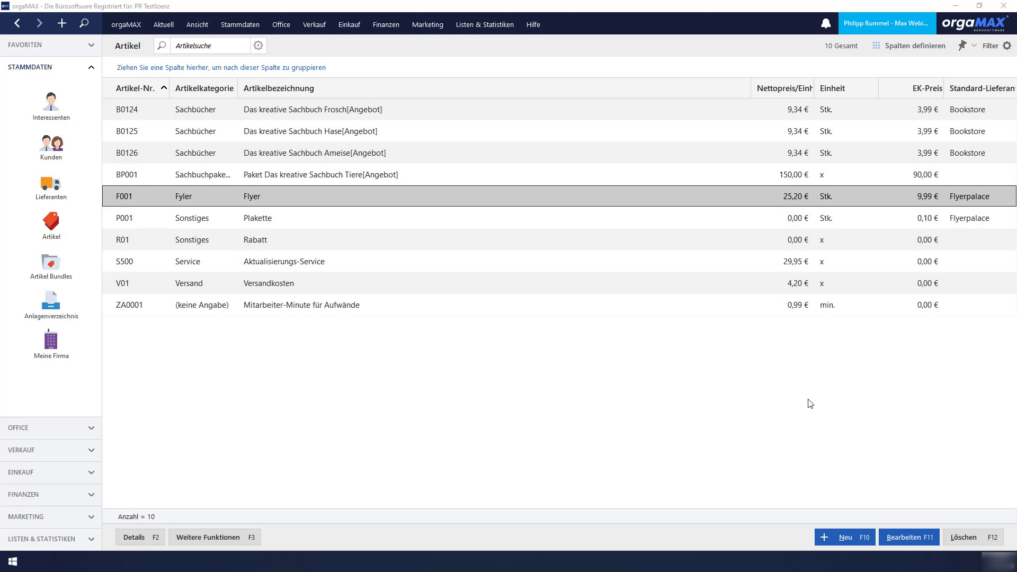
left_click(394, 114)
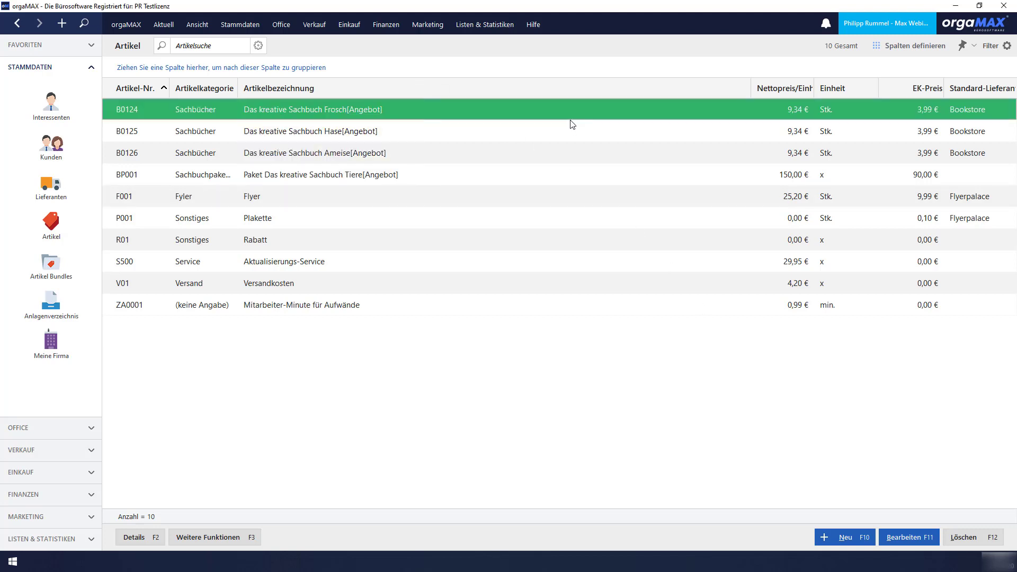
left_click(592, 208)
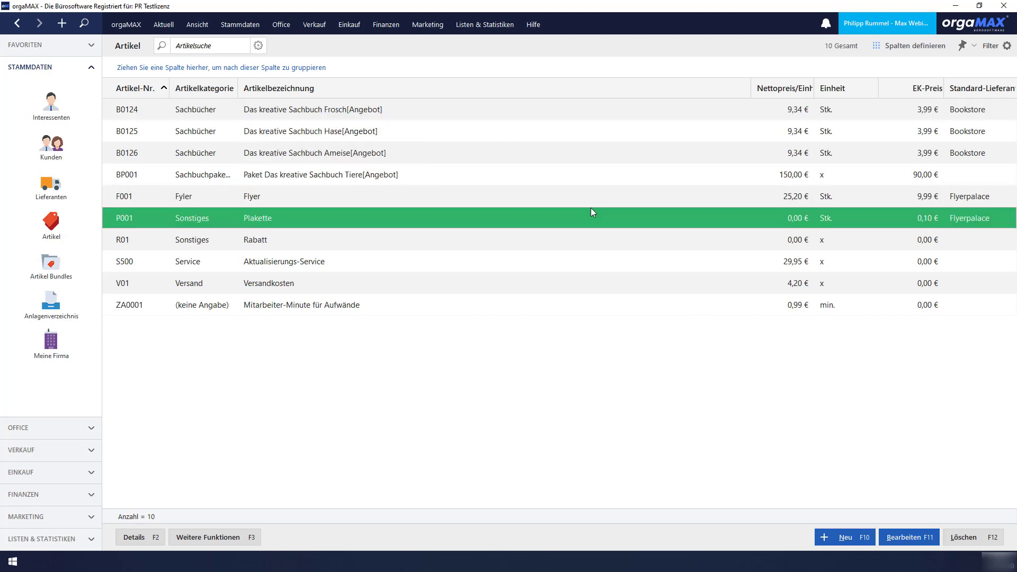
left_click(311, 201)
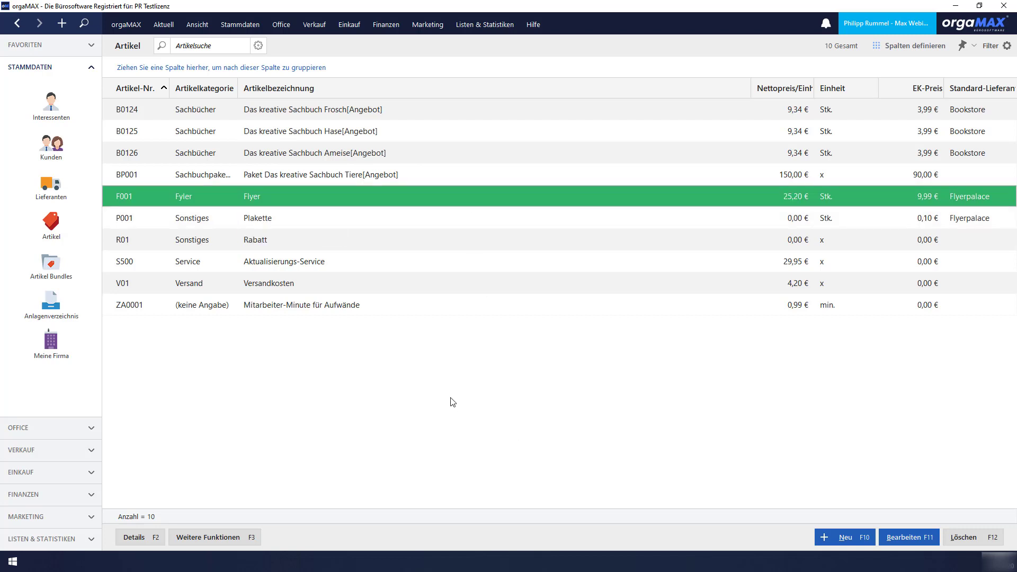
Add the columns Bewirtschaftungsart, Lagerbestand and Mindestbestand to the article list
left_click(908, 45)
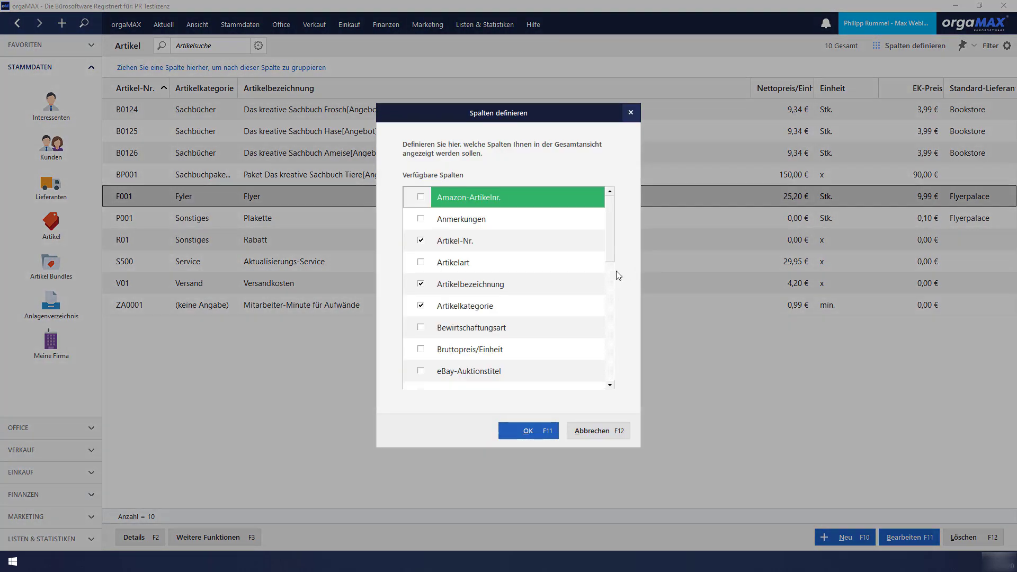
left_click(420, 328)
scroll(449, 357, "down", 3)
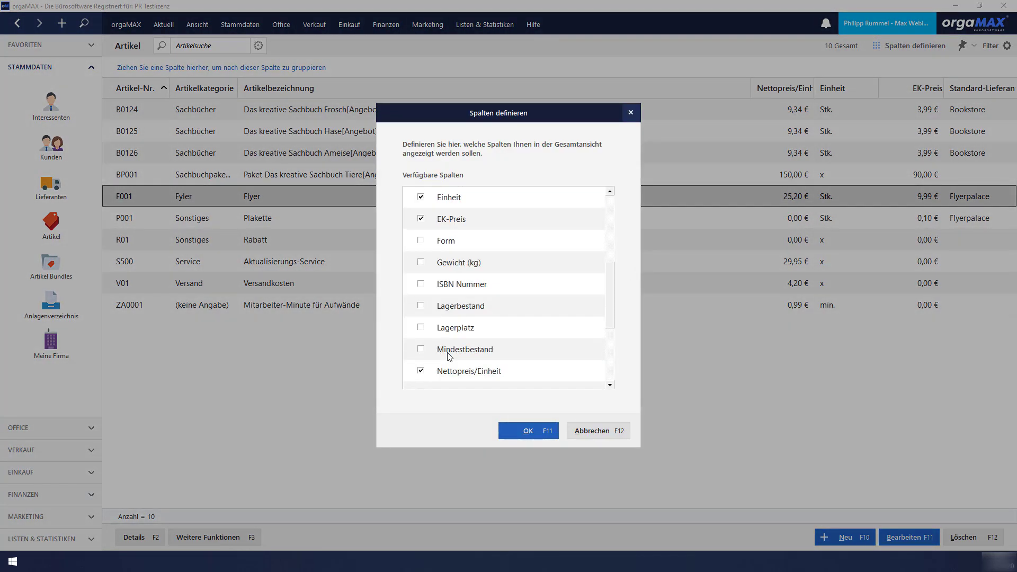
left_click(424, 307)
left_click(422, 348)
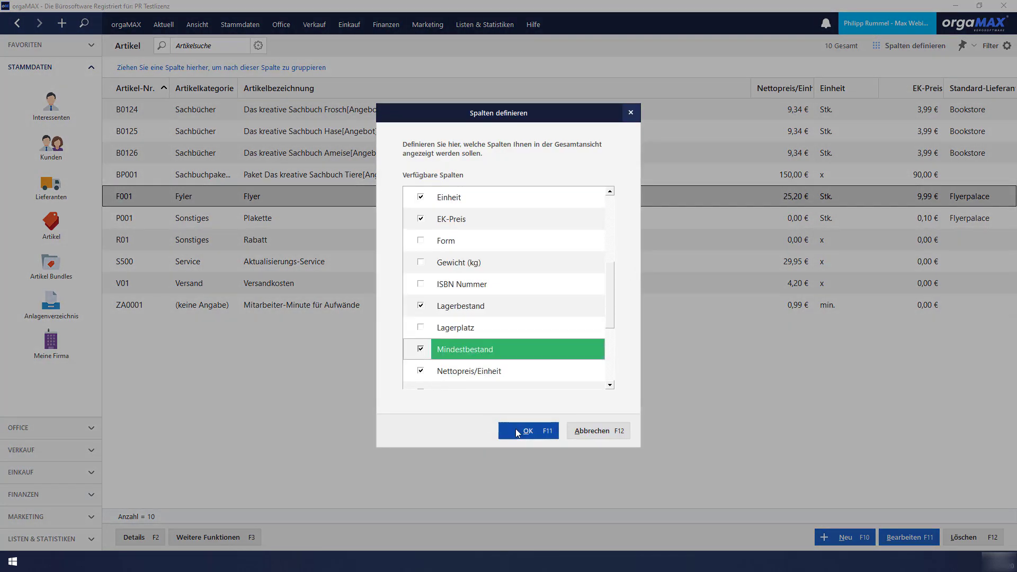
left_click(517, 430)
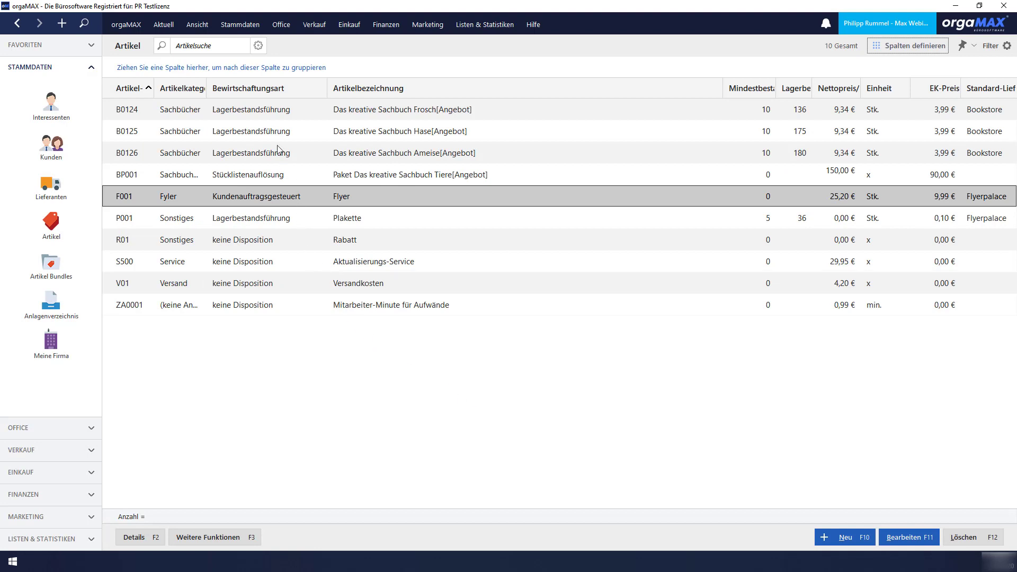
Compare the Bewirtschaftungsart and Lagerbestand of articles B0124 and F001 in the article list
left_click(265, 116)
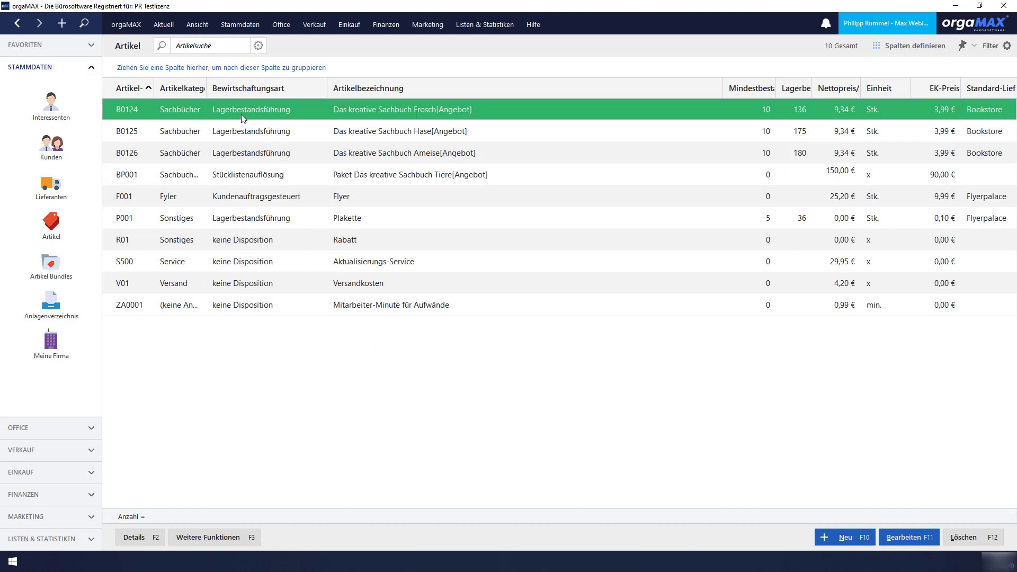
left_click(291, 201)
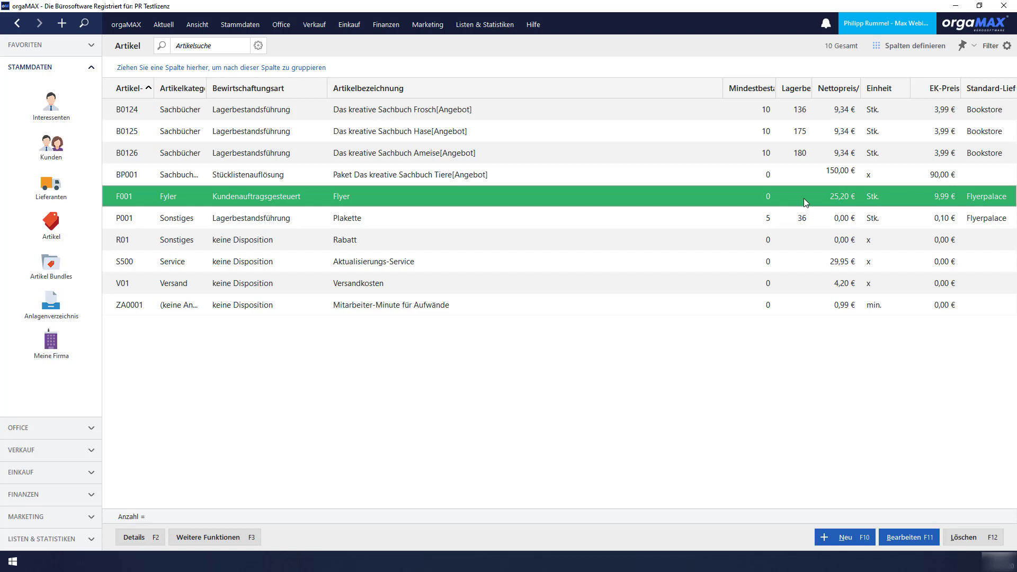
left_click(800, 118)
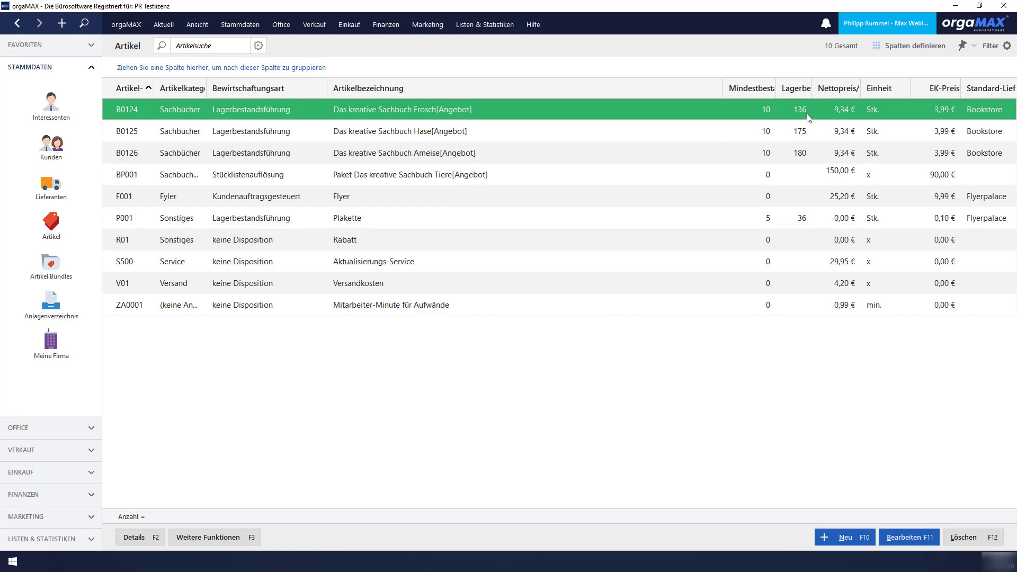
Create a new customer order (Auftrag)
left_click(140, 25)
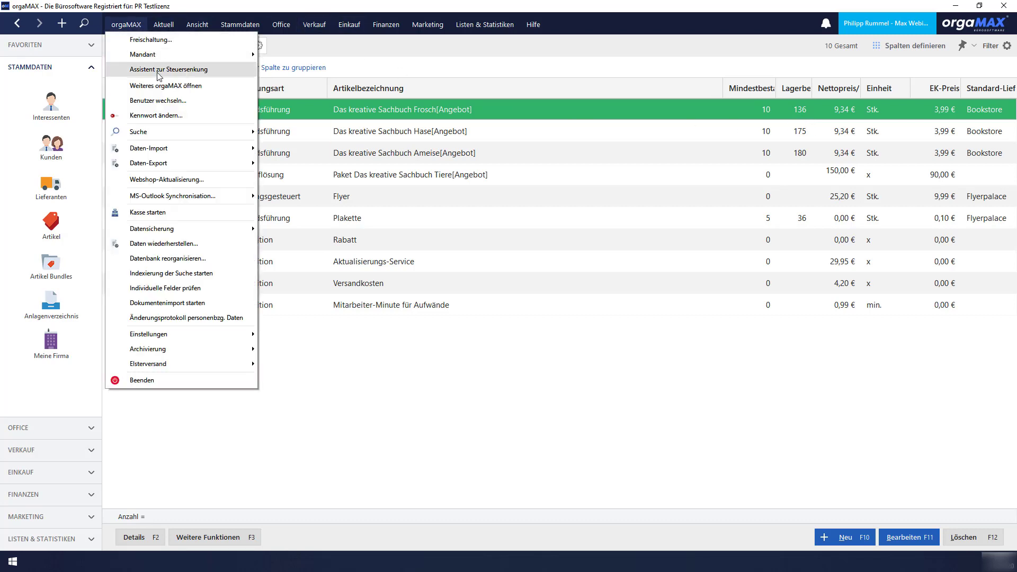
left_click(71, 26)
left_click(84, 64)
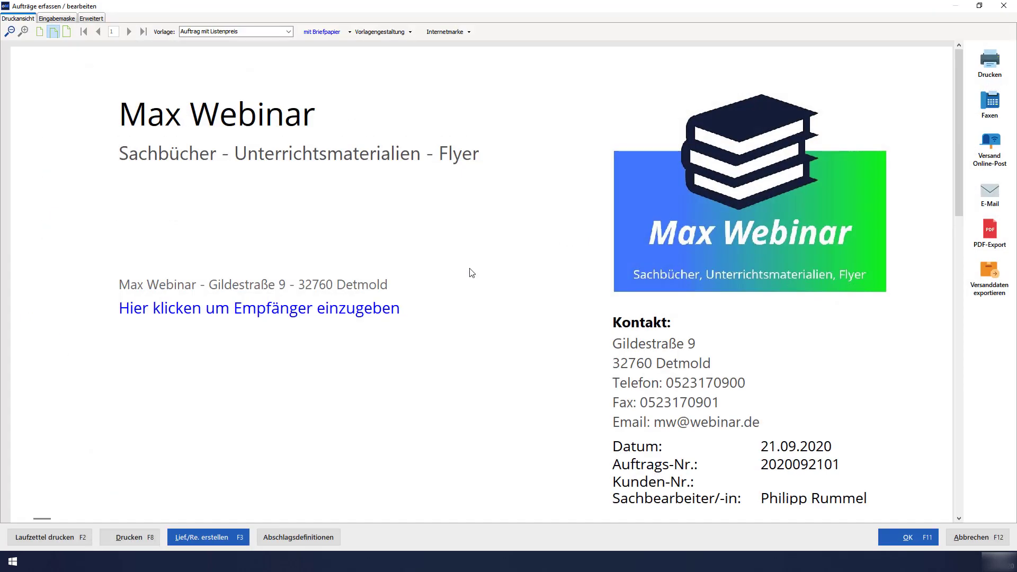
Set the order's recipient by choosing an existing customer from the master data and accept the address
left_click(452, 302)
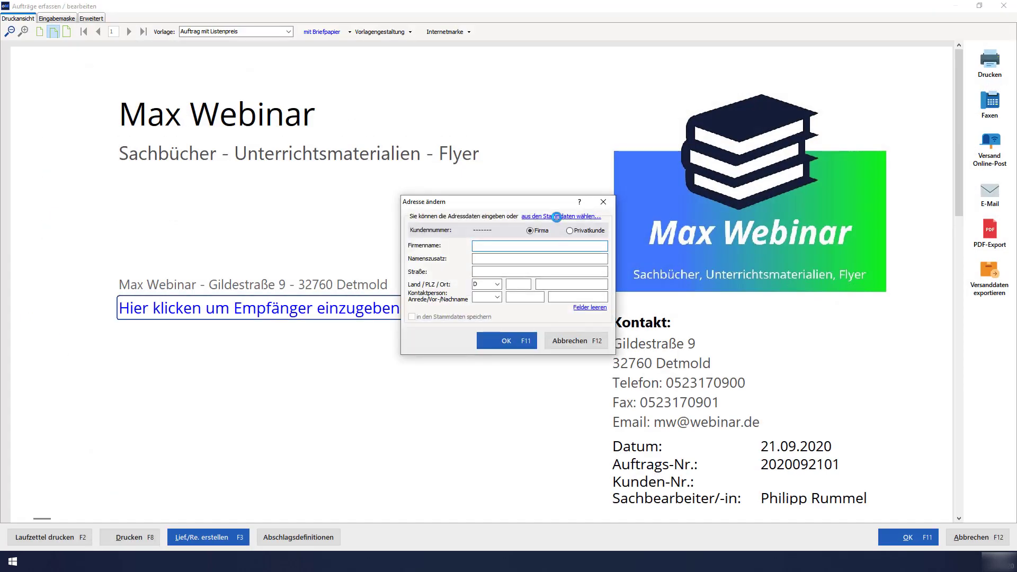
left_click(558, 216)
left_click(370, 276)
left_click(634, 407)
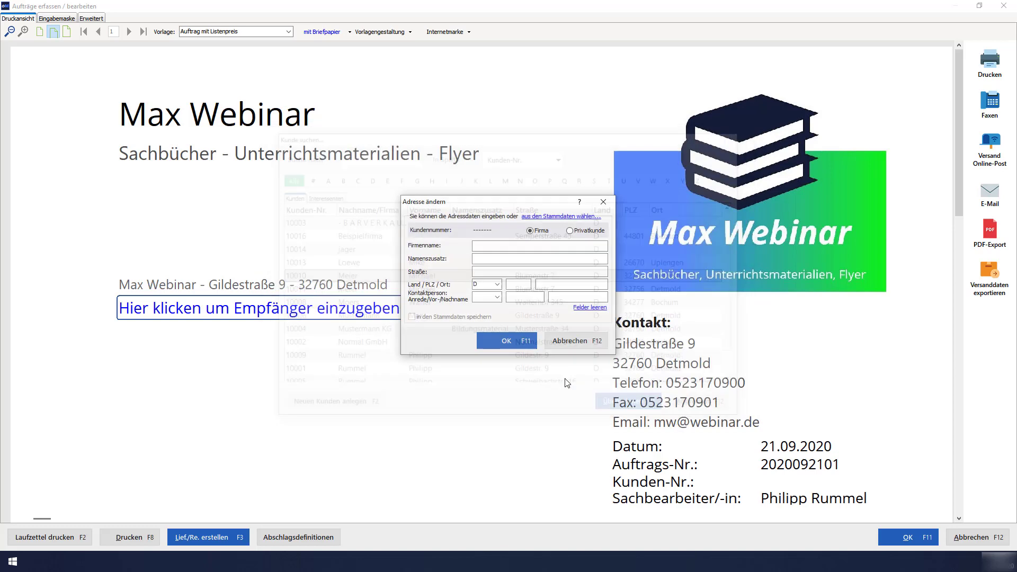
left_click(516, 342)
Add article B0124, Das kreative Sachbuch Frosch, as the order's first position with a quantity of 50
scroll(516, 343, "down", 7)
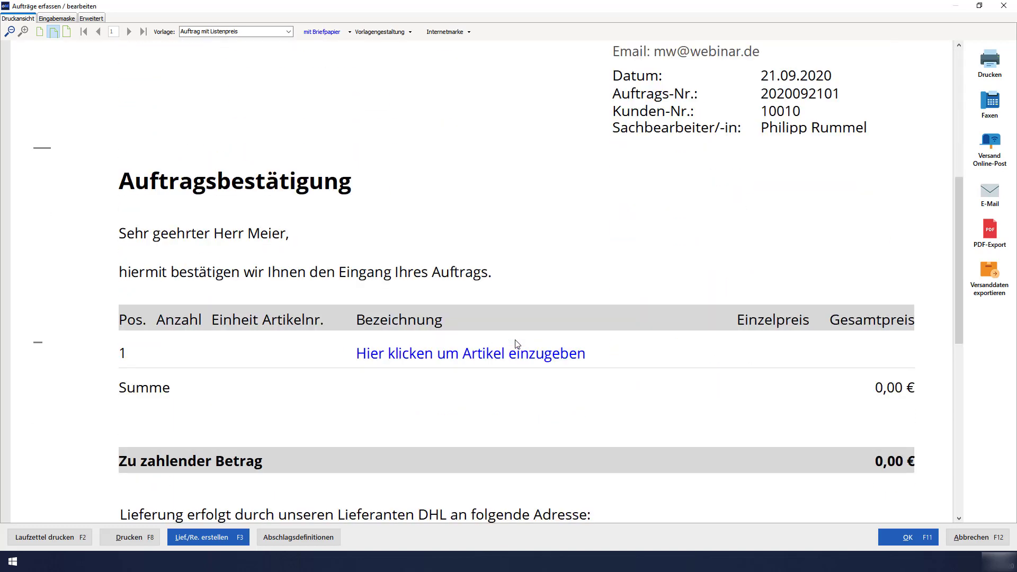
left_click(530, 350)
left_click(392, 186)
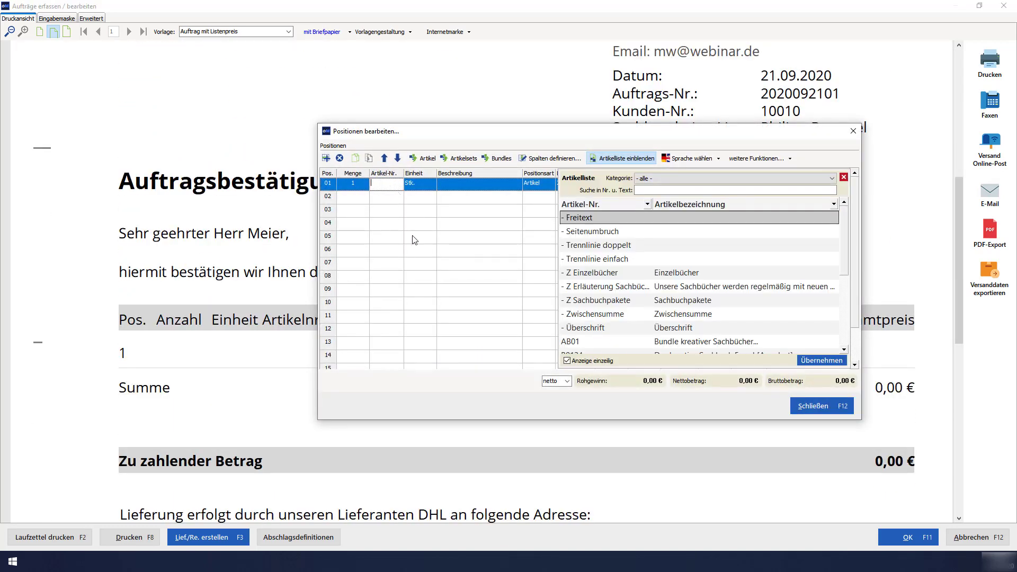
left_click(661, 353)
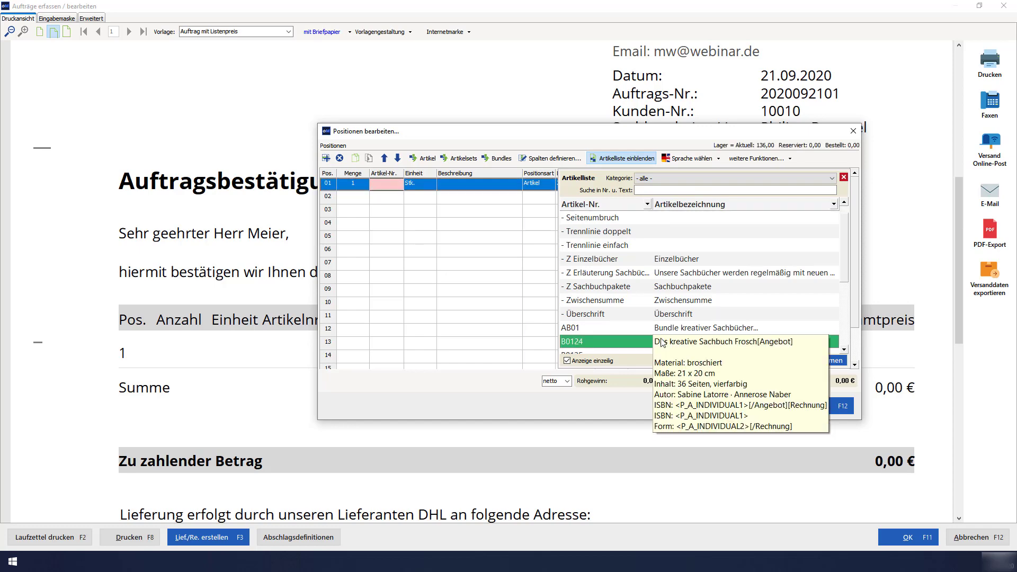
scroll(689, 297, "down", 2)
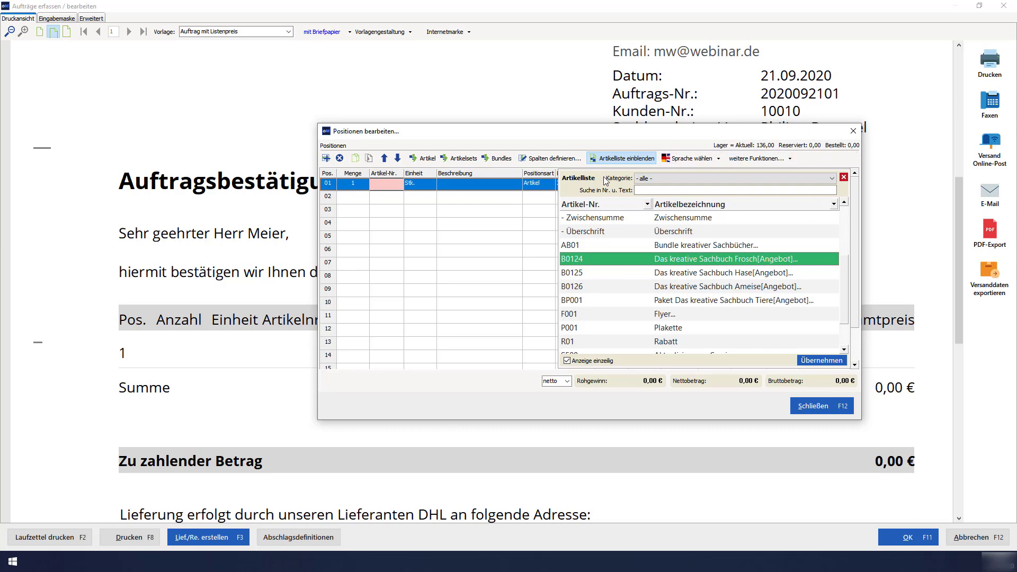
left_click(348, 183)
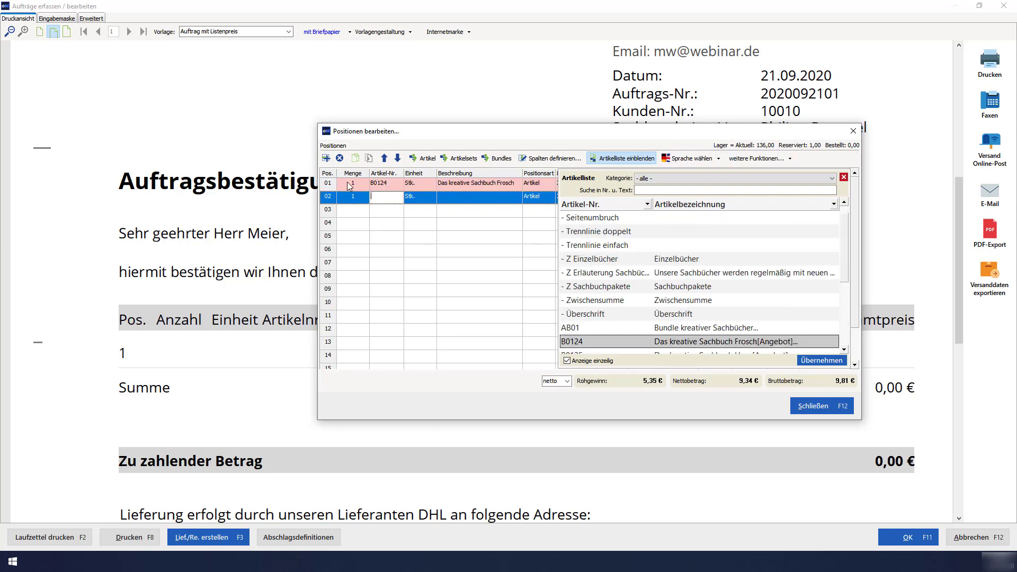
type("50")
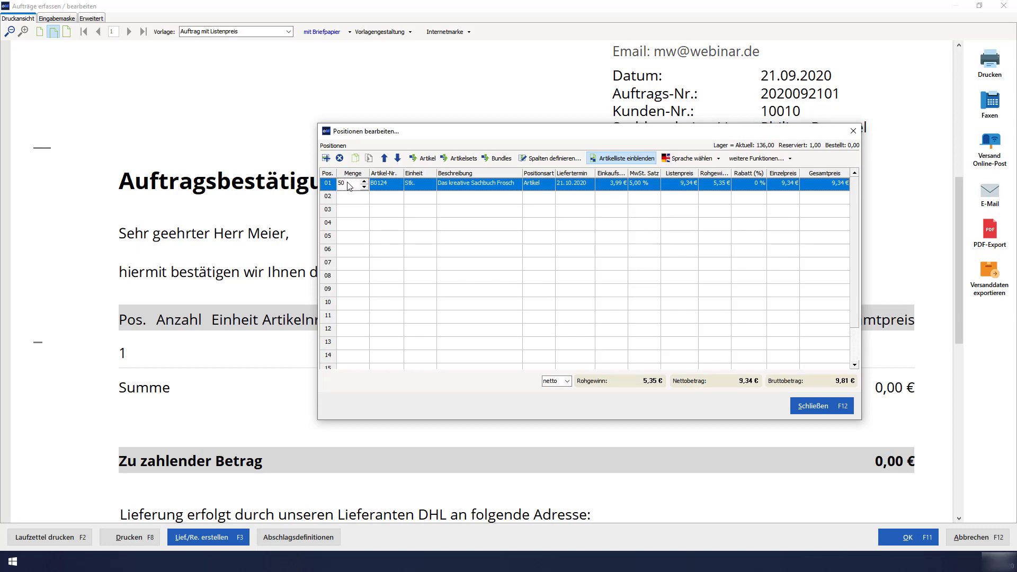
Add article F001 Flyer as the order's second position with a quantity of 5
left_click(382, 202)
left_click(625, 286)
scroll(627, 313, "down", 1)
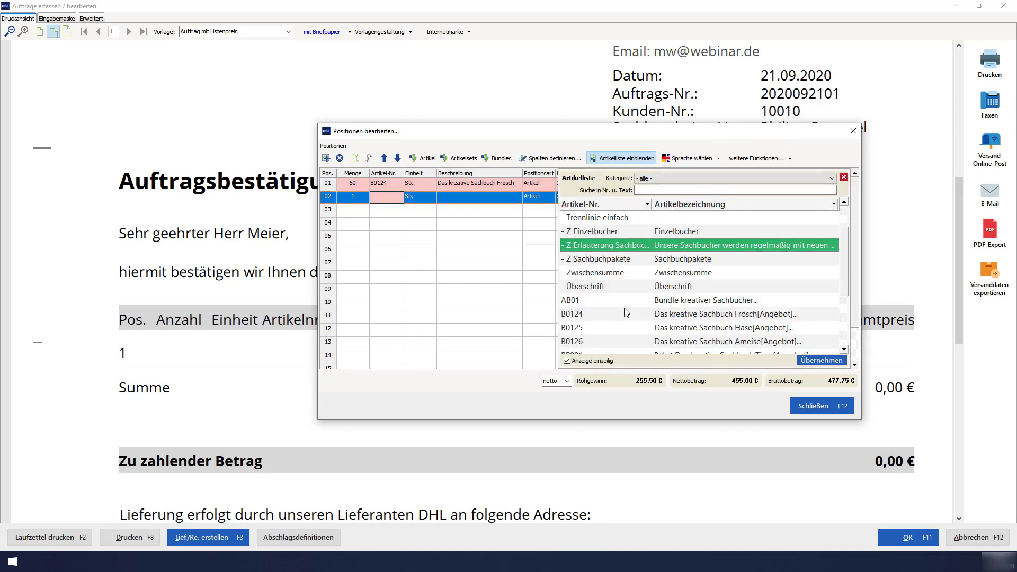
scroll(627, 313, "down", 2)
scroll(628, 318, "down", 1)
left_click(633, 273)
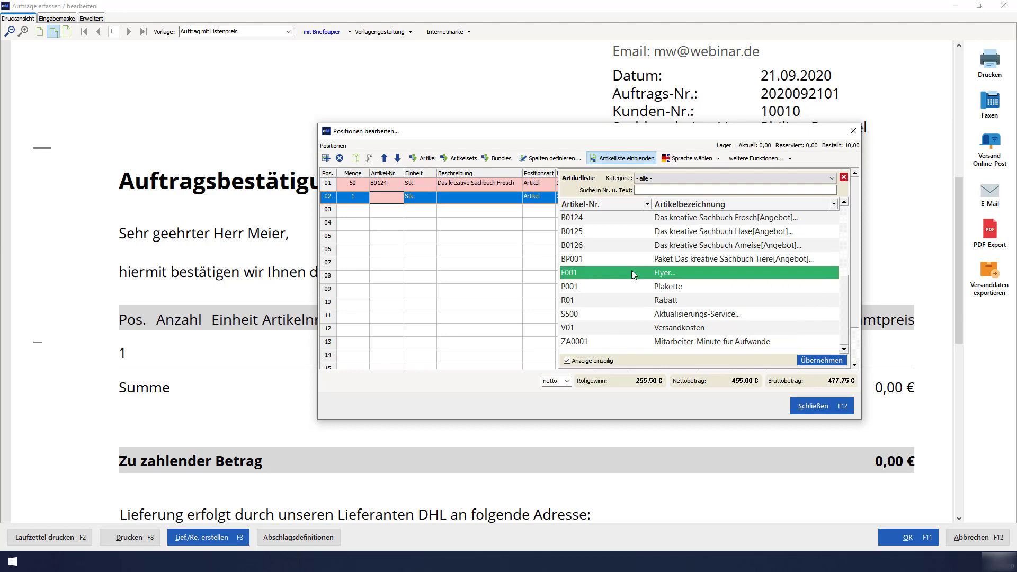
double_click(634, 273)
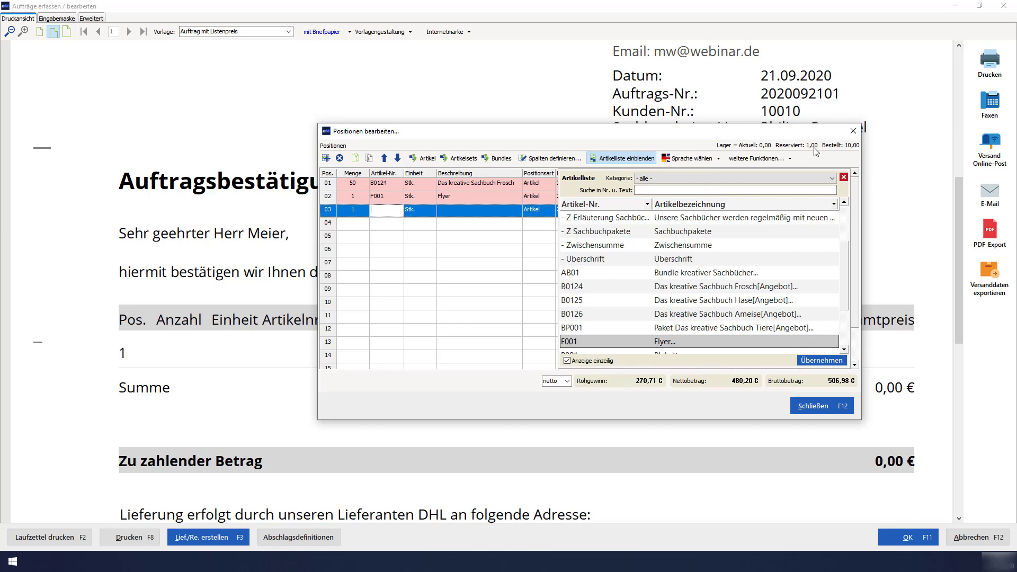
left_click(353, 197)
type("5")
key("Tab")
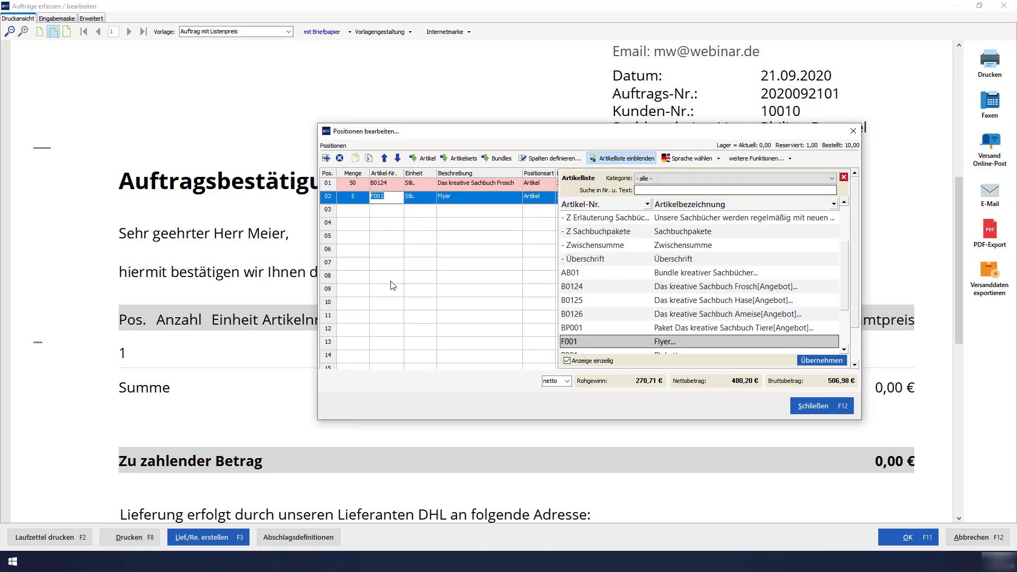
left_click(390, 208)
left_click(389, 198)
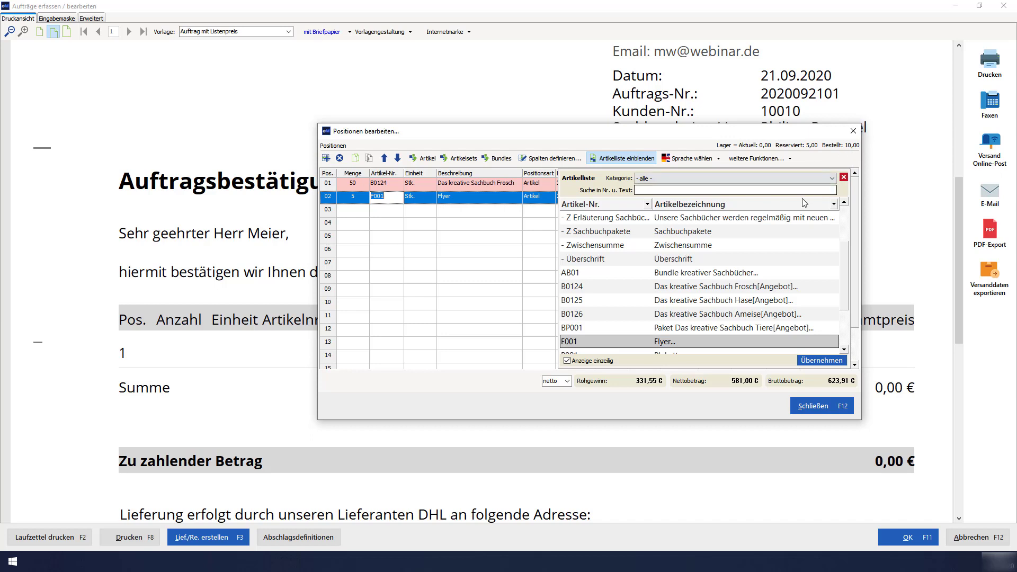
Set the Liefertermin of both order positions to 30.10.2020 and save the order
left_click(454, 264)
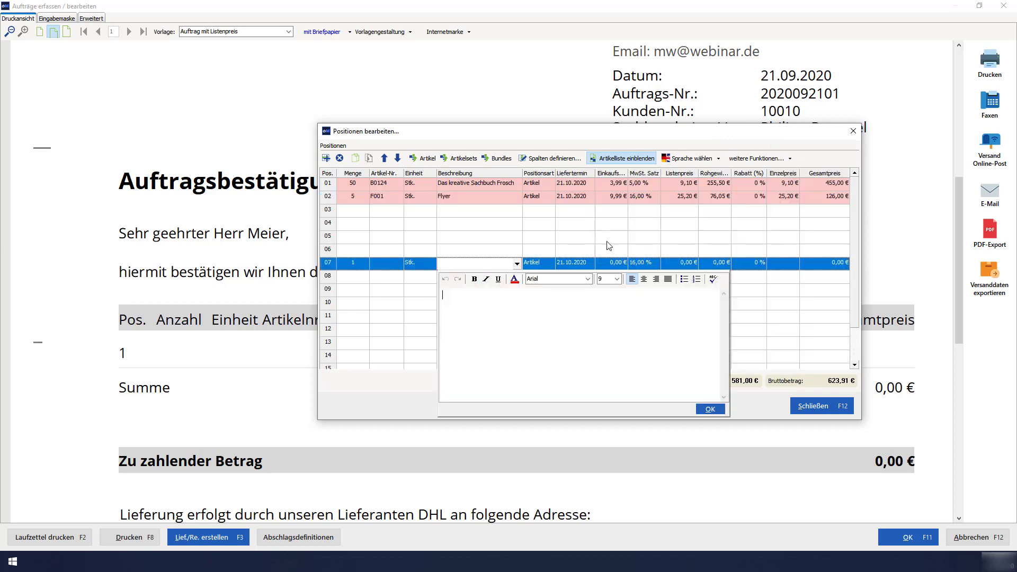
left_click(591, 184)
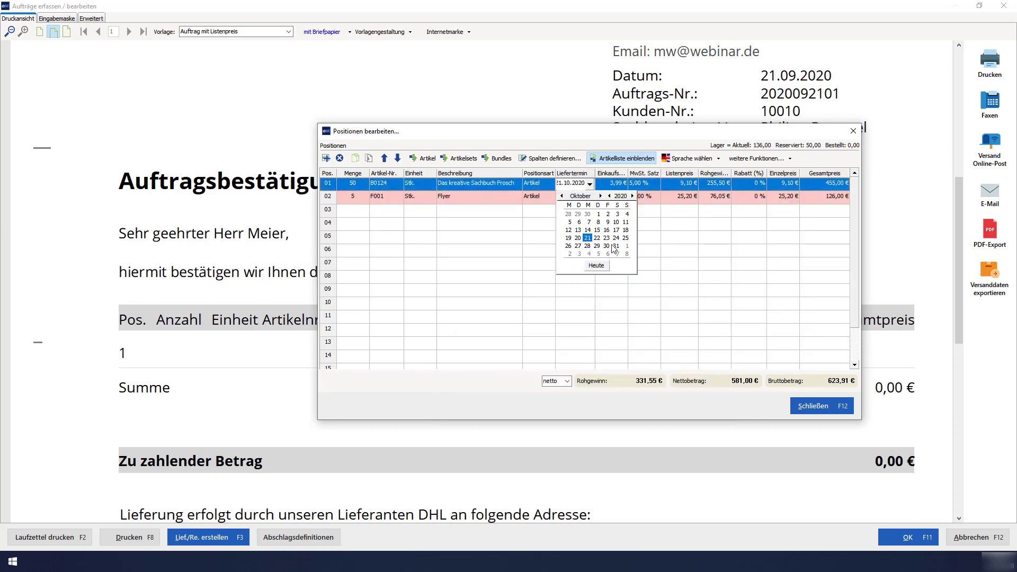
left_click(607, 245)
left_click(590, 197)
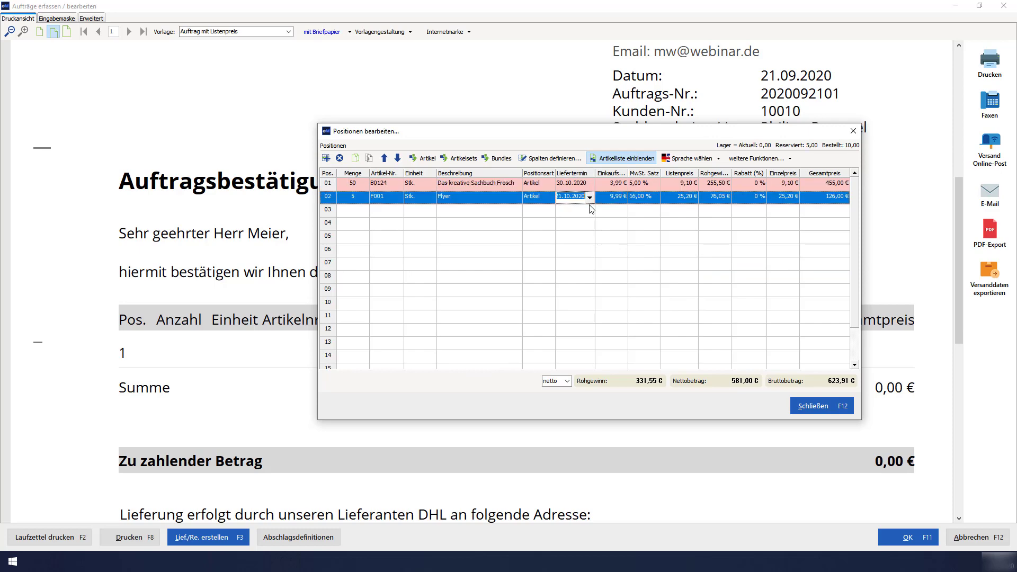
left_click(592, 199)
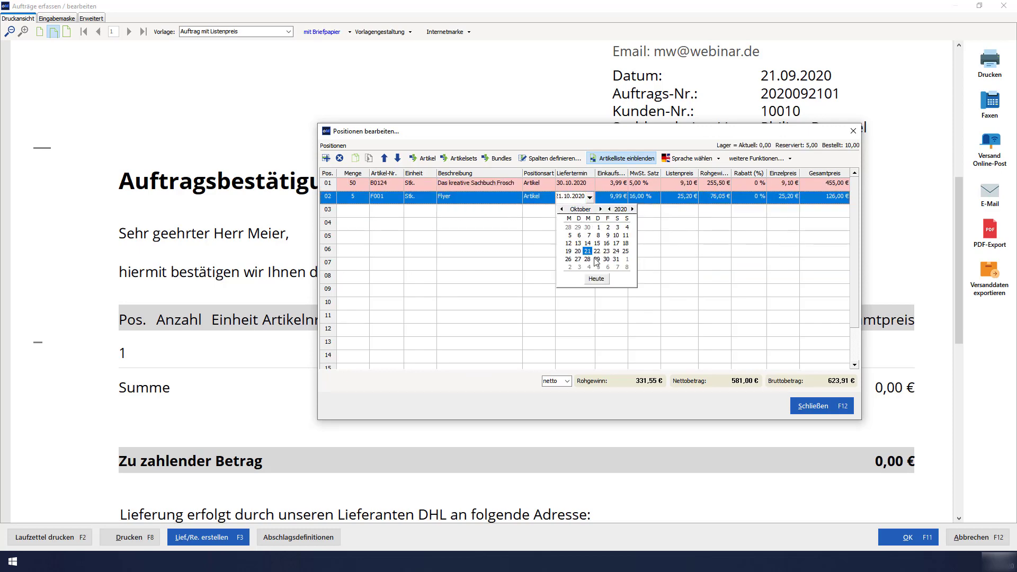
left_click(605, 261)
left_click(803, 407)
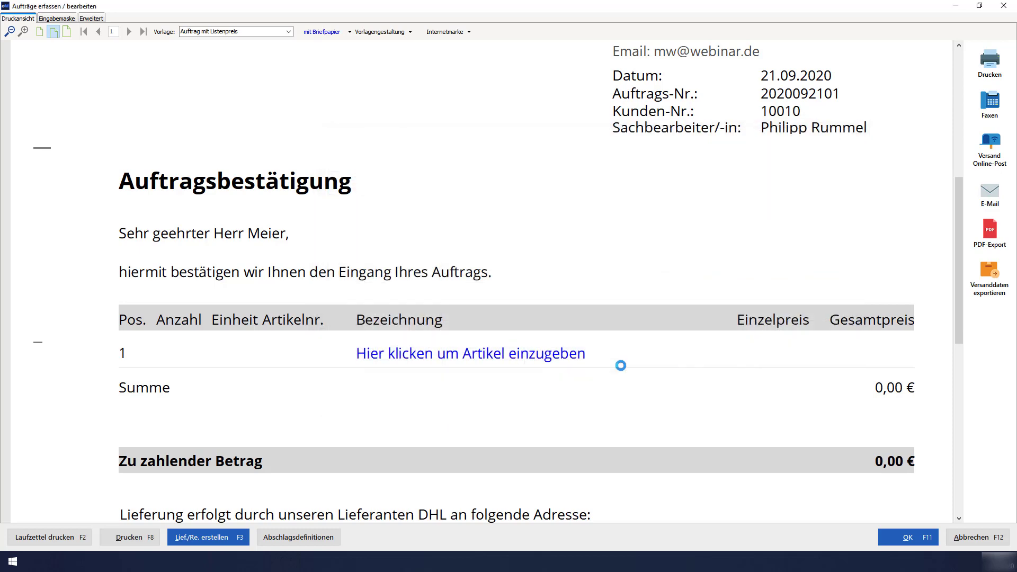
left_click(908, 538)
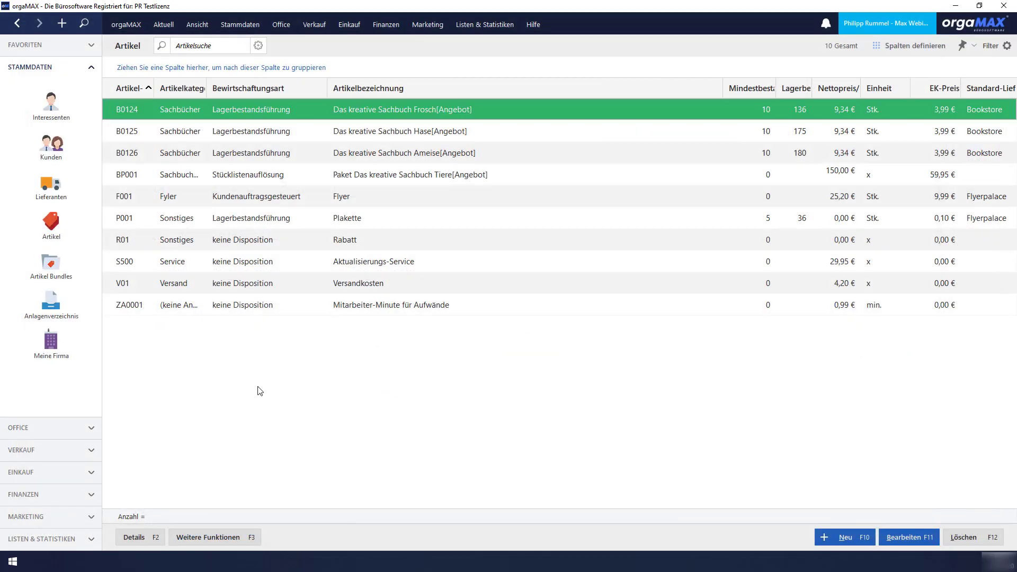
Open the Bestellvorschläge in the purchasing area and select the suggestion for article F001 Flyer
left_click(32, 476)
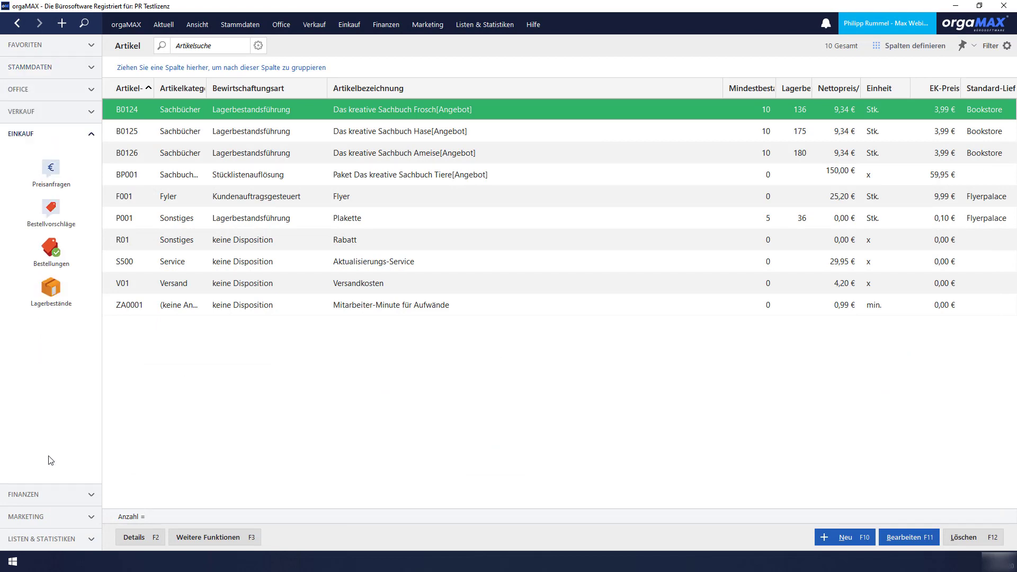
left_click(56, 222)
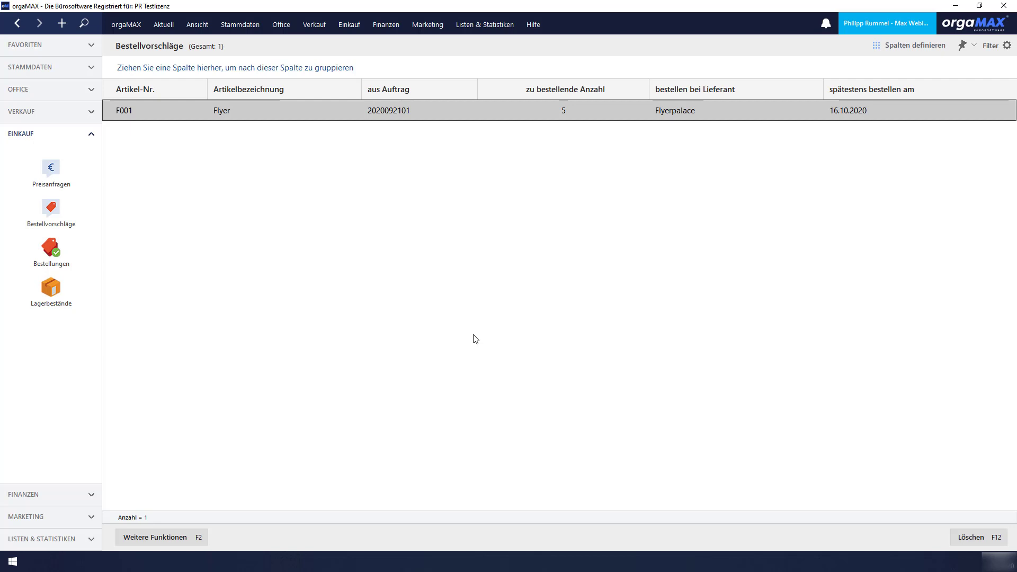
left_click(368, 113)
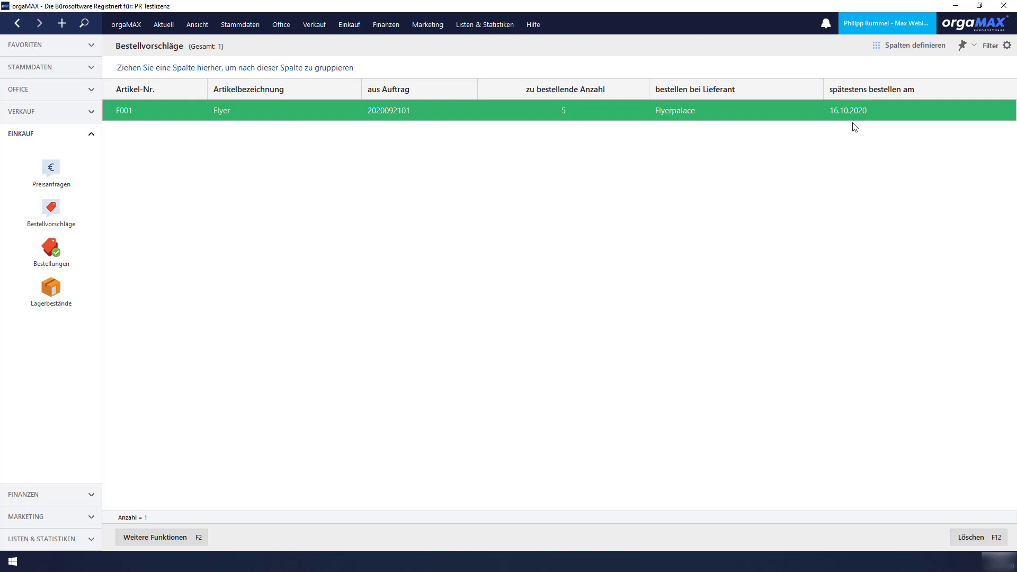
Open article F001 from its purchase suggestion, check its Lager settings including the Wiederbeschaffungsdauer, and leave without saving
right_click(820, 112)
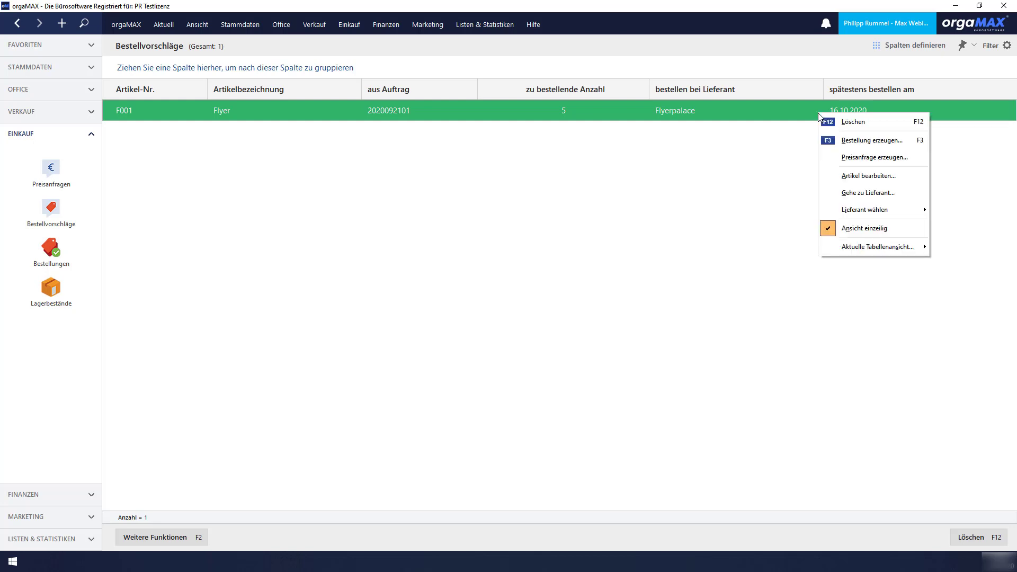
left_click(864, 176)
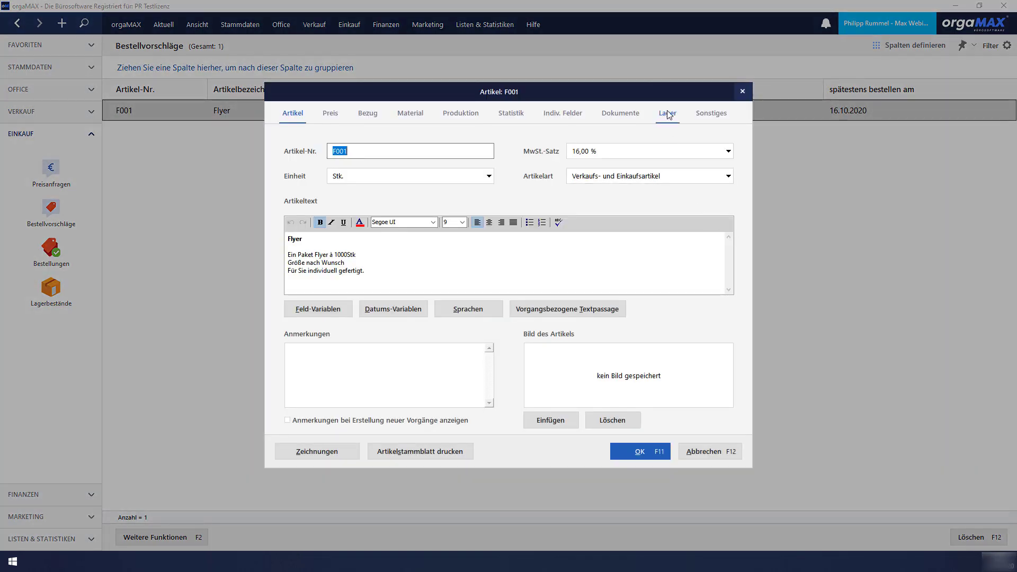
left_click(668, 113)
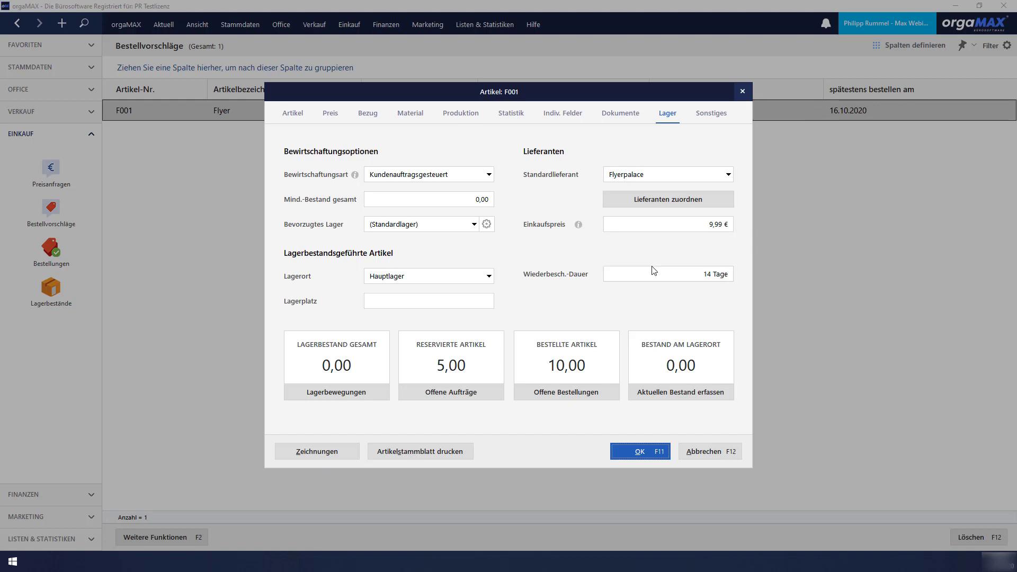
left_click(721, 454)
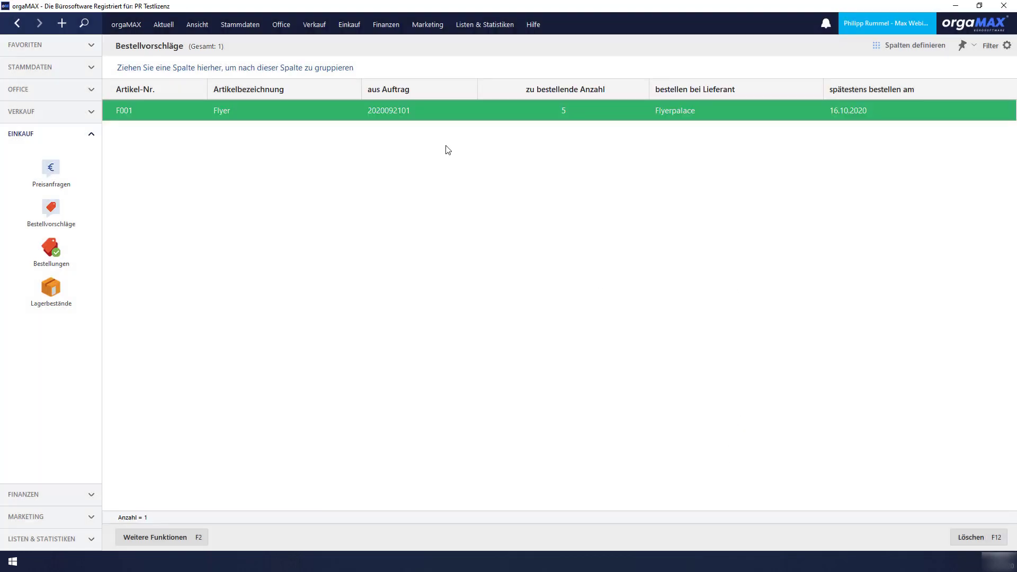
Check which suppliers can be chosen for the F001 purchase suggestion without changing the selection
right_click(426, 109)
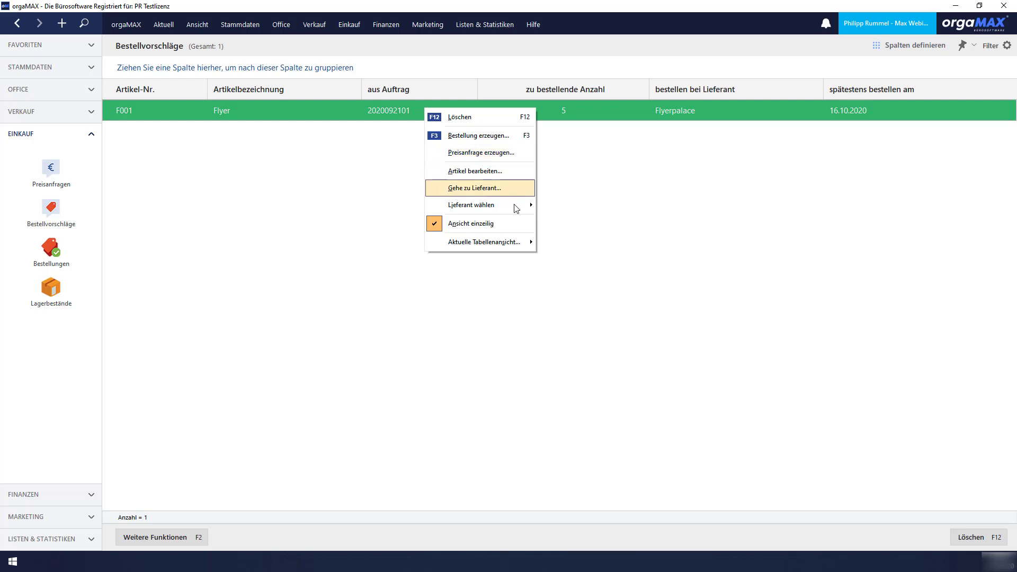
mouse_move(514, 211)
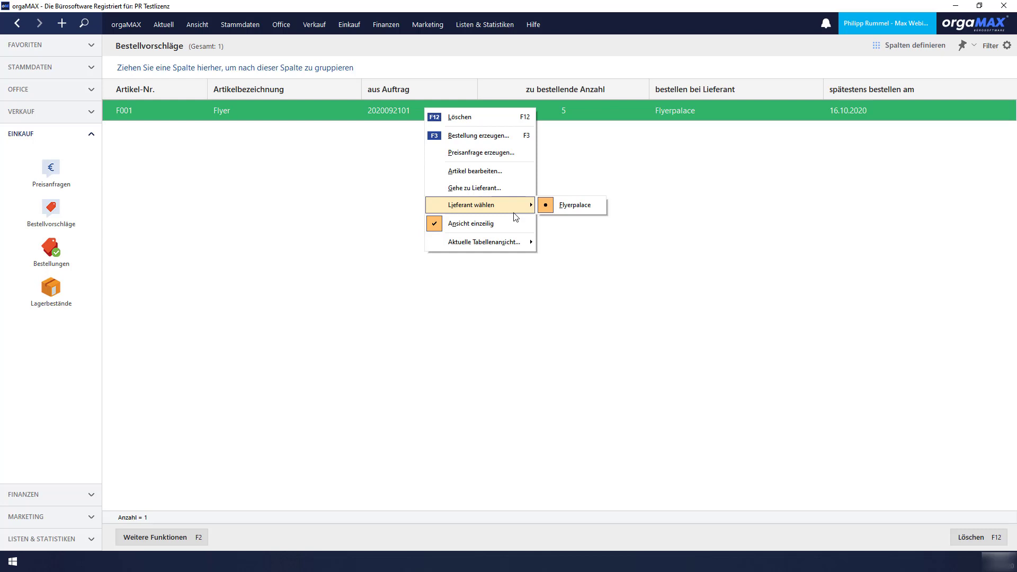
left_click(284, 168)
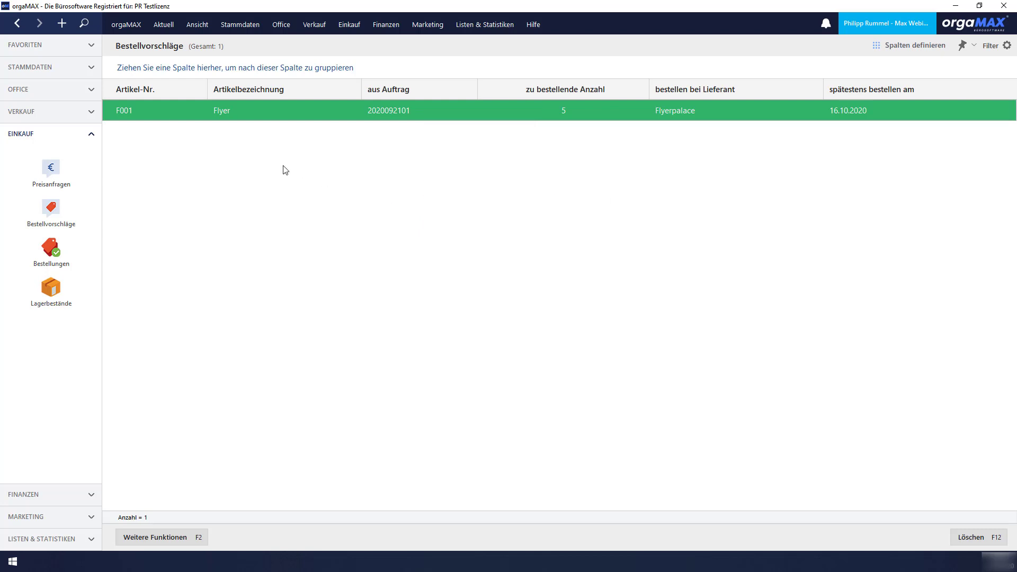
Switch to the Mandant CoEptum to show its purchase suggestions
left_click(122, 23)
mouse_move(191, 54)
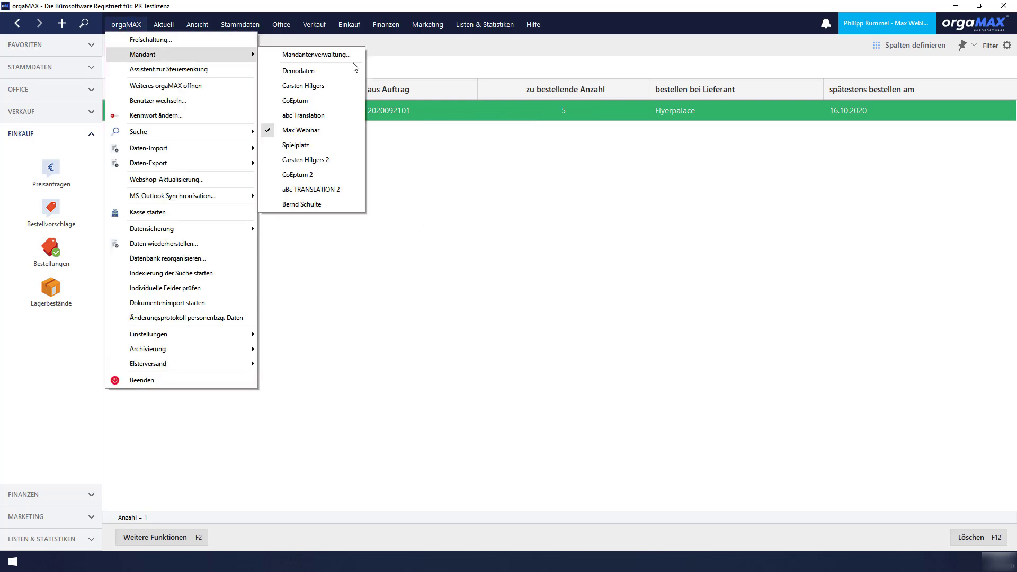
left_click(354, 97)
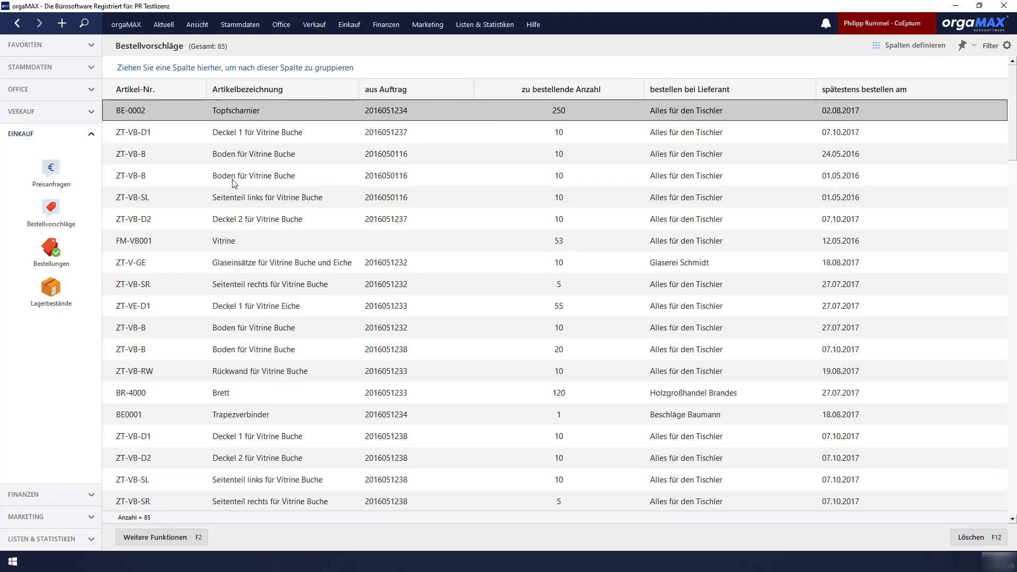
Start processing a Boden für Vitrine Buche suggestion and include one ZT-VE-D1, ZT-VB-B, ZT-VB-D1 and ZT-VB-D2 suggestion from the same supplier
right_click(716, 179)
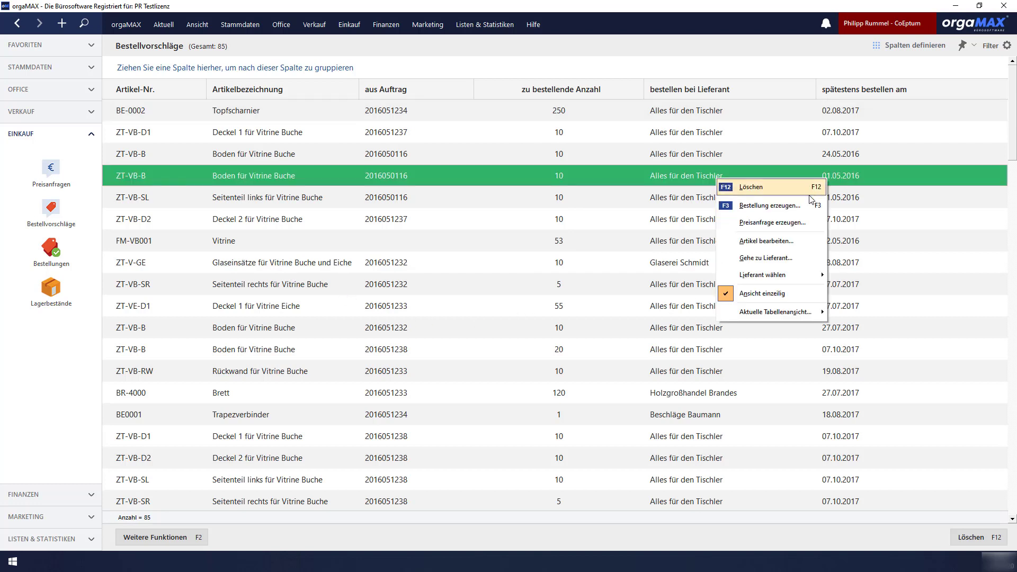
left_click(805, 221)
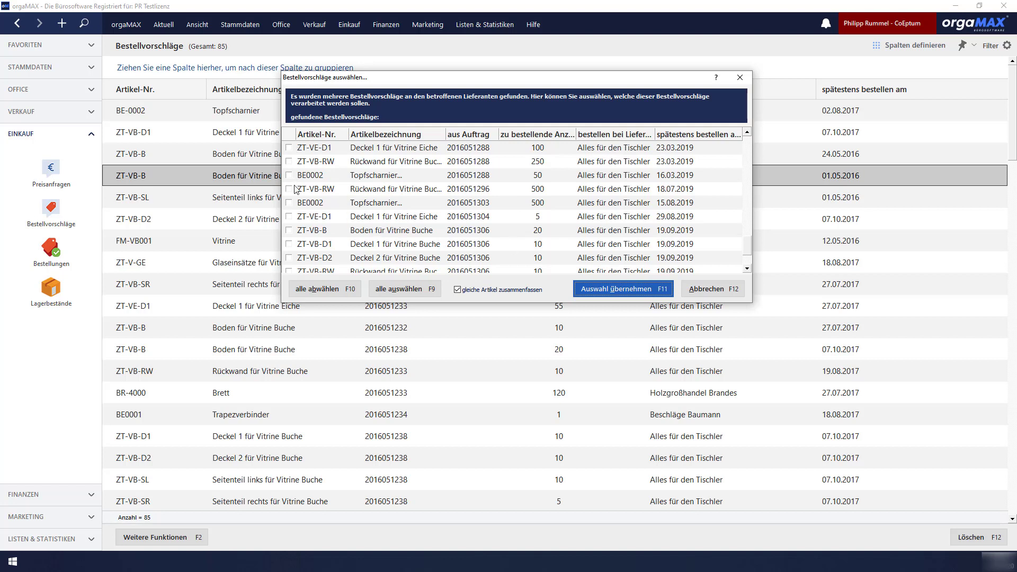
left_click(289, 216)
left_click(289, 230)
left_click(288, 244)
left_click(289, 258)
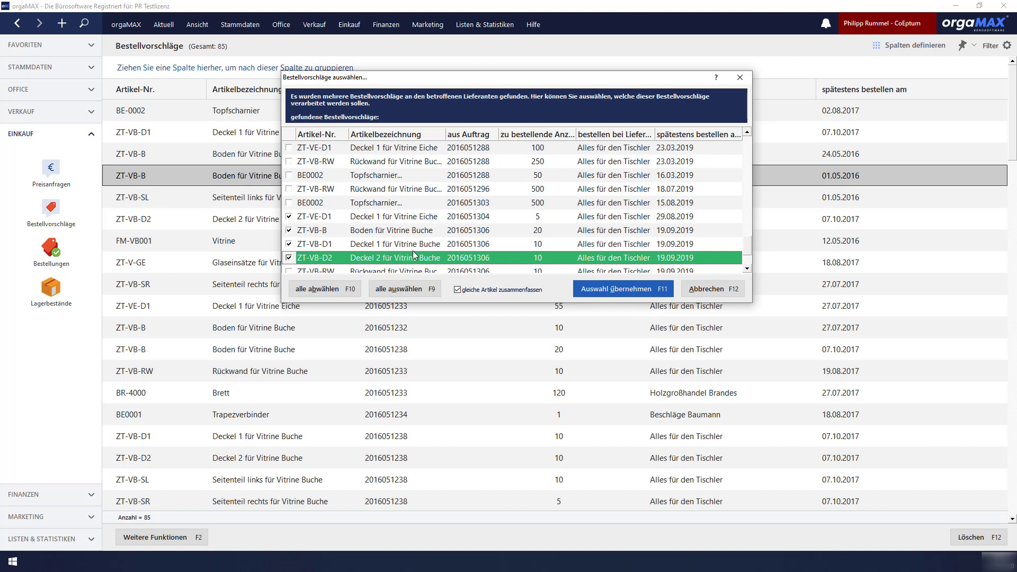
Sort the supplier's suggestions by aus Auftrag, include another ZT-VB-B and the ZT-VB-SL suggestion, and cancel the selection
left_click(472, 138)
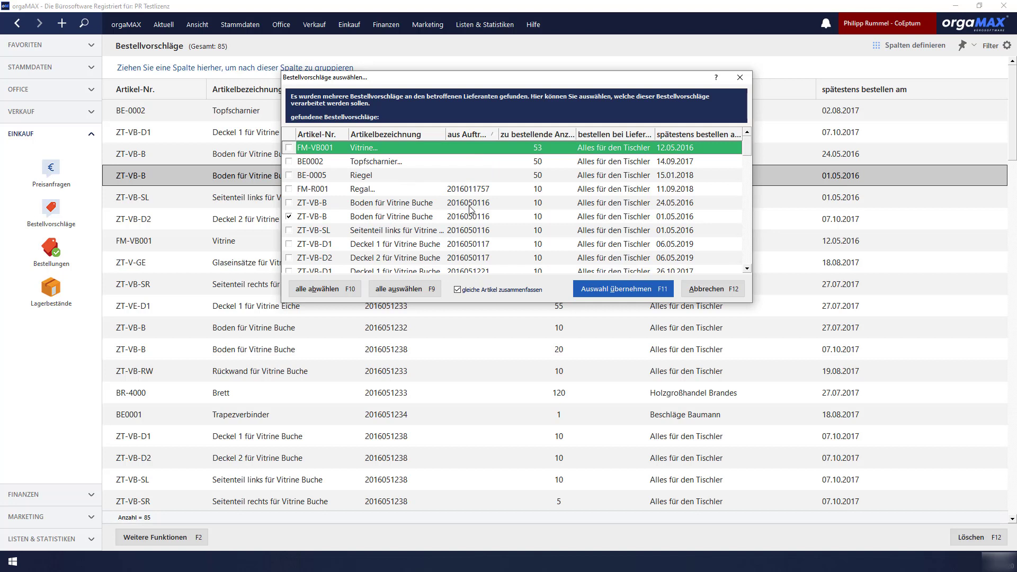
left_click(289, 202)
left_click(289, 230)
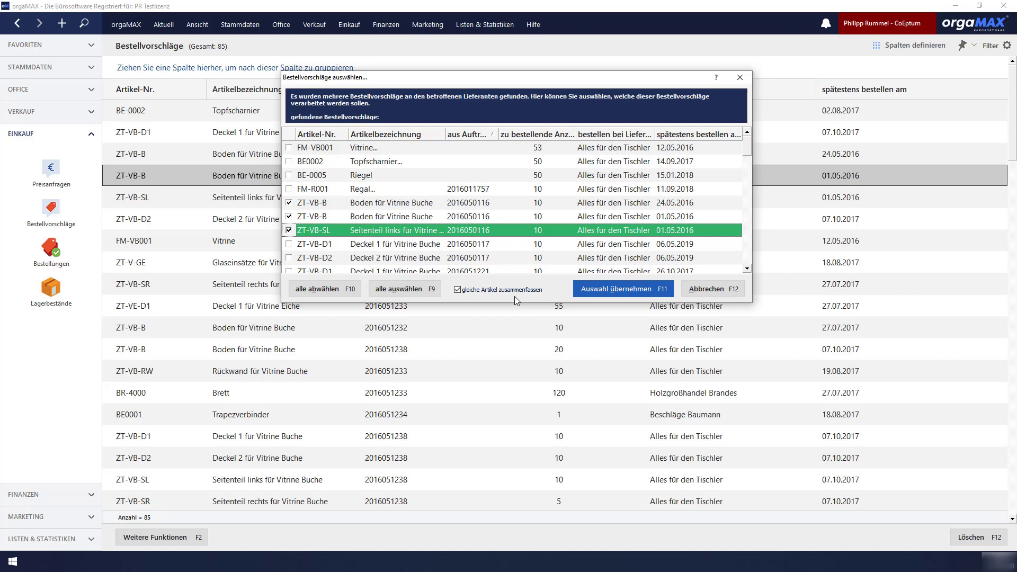
left_click(713, 289)
Switch back to the webinar Mandant that holds the flyer purchase suggestion
left_click(136, 23)
mouse_move(178, 55)
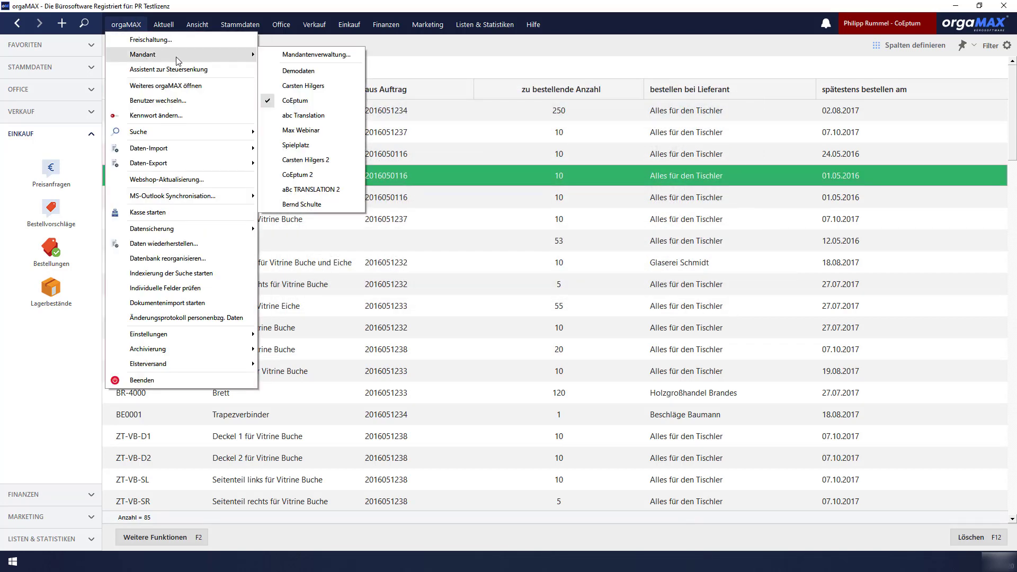
left_click(326, 134)
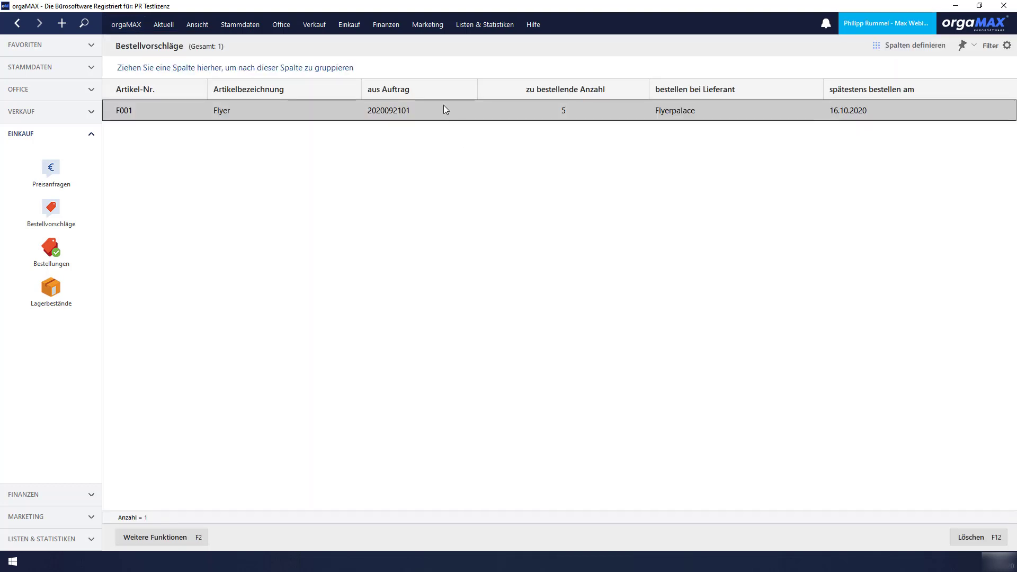
Generate a Bestellung from the F001 Flyer suggestion and go to the created purchase order
right_click(443, 105)
left_click(500, 132)
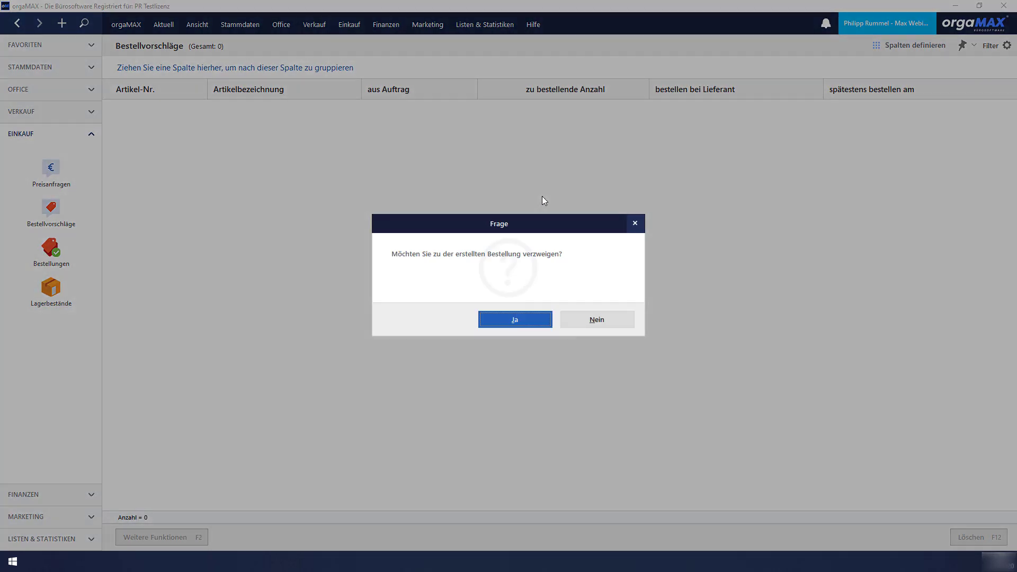
left_click(545, 321)
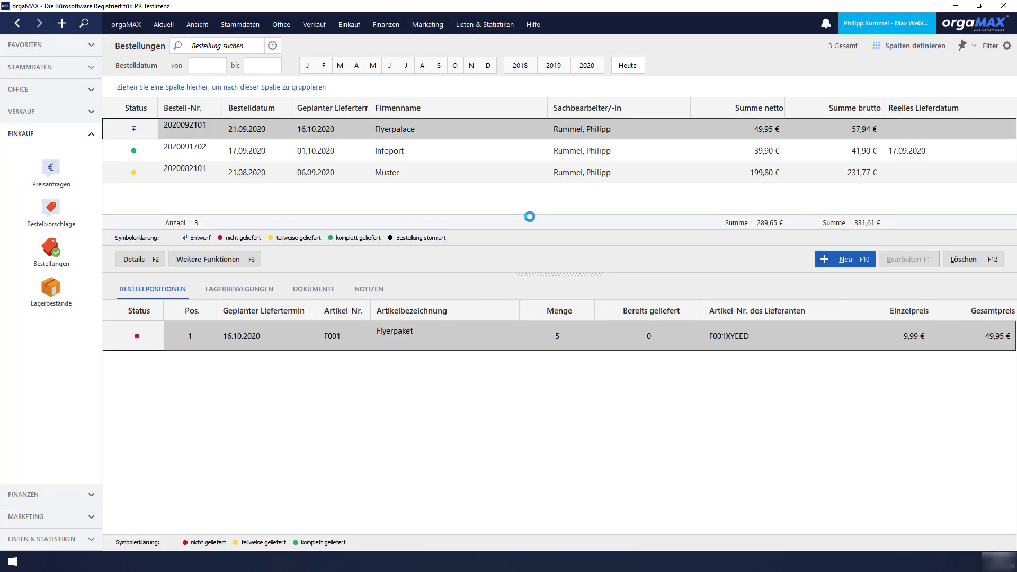
Open the flyer purchase order's positions, examine the Kommissions-Nr. and the additional columns available, and close the positions
scroll(529, 218, "down", 6)
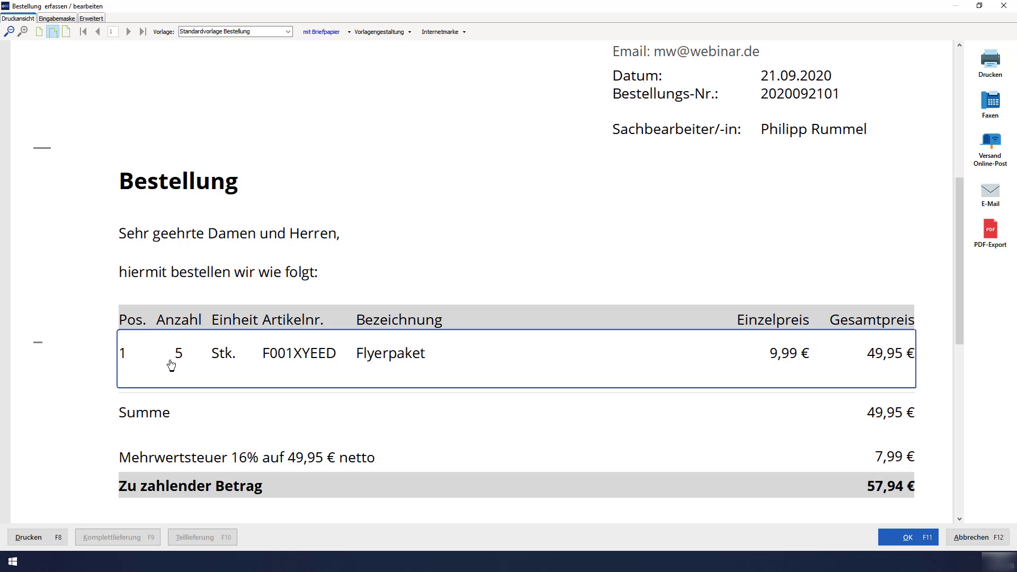
double_click(463, 369)
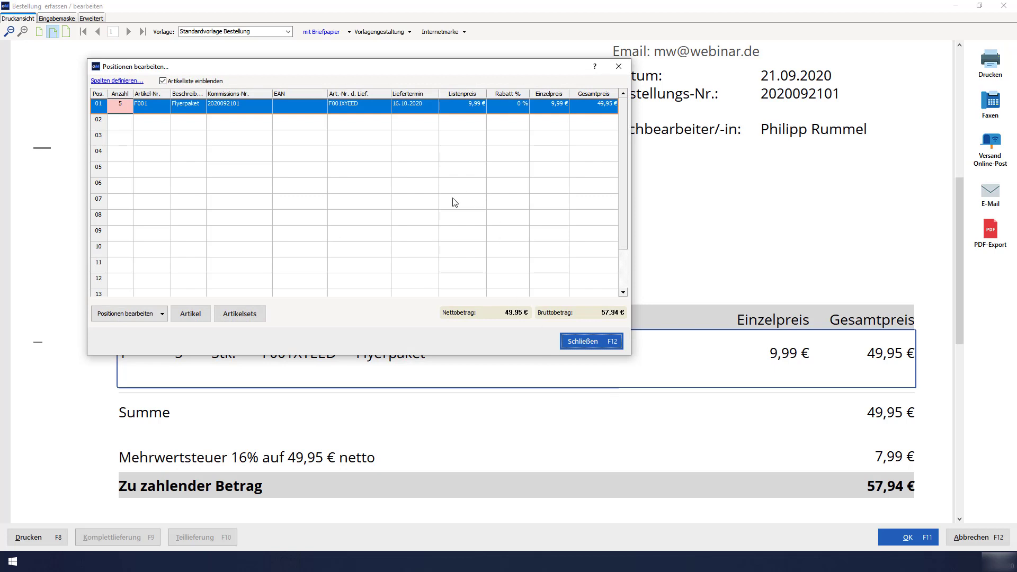
left_click_drag(229, 65, 448, 102)
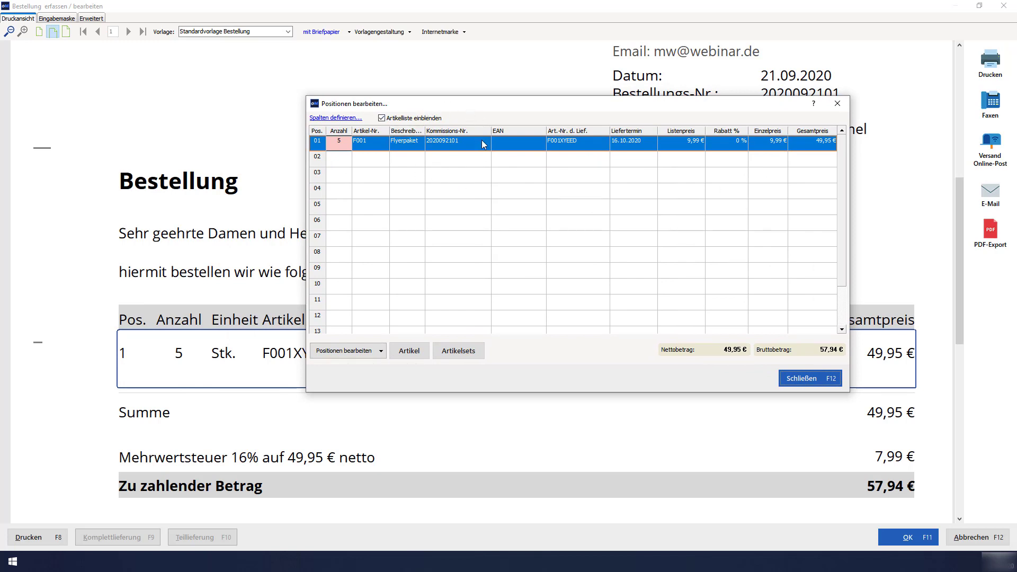
left_click(463, 147)
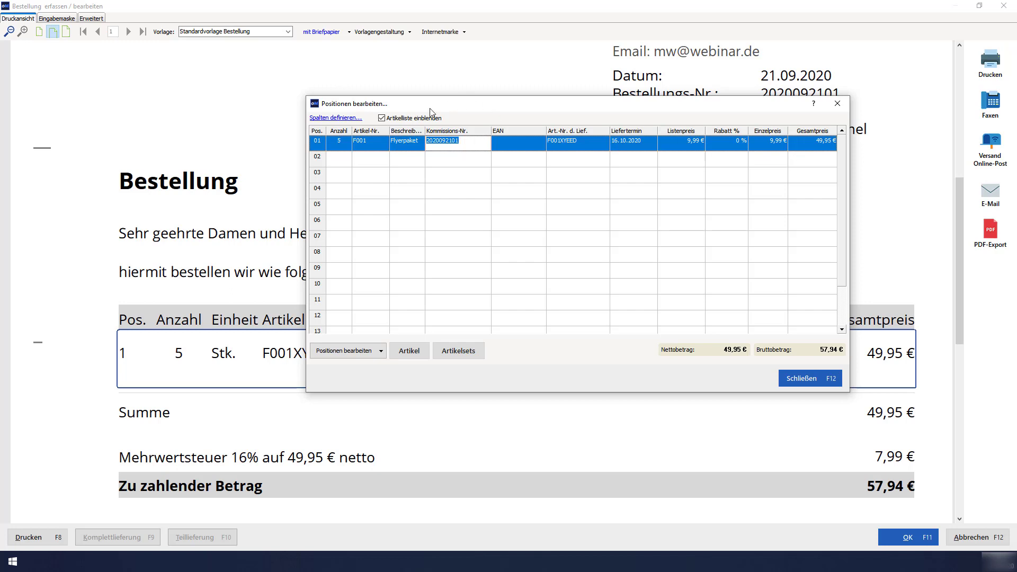
left_click(329, 118)
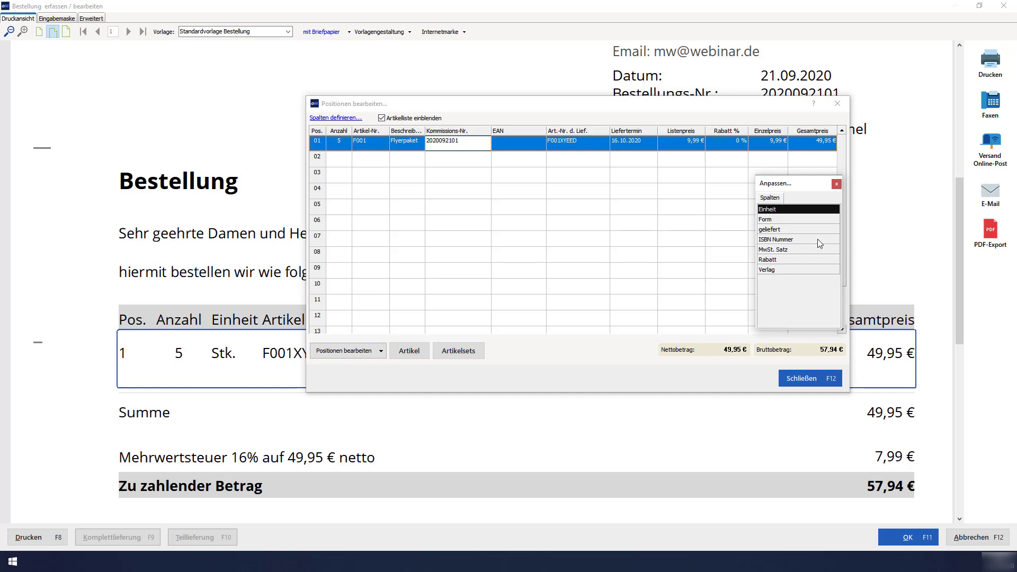
left_click(836, 184)
left_click(826, 384)
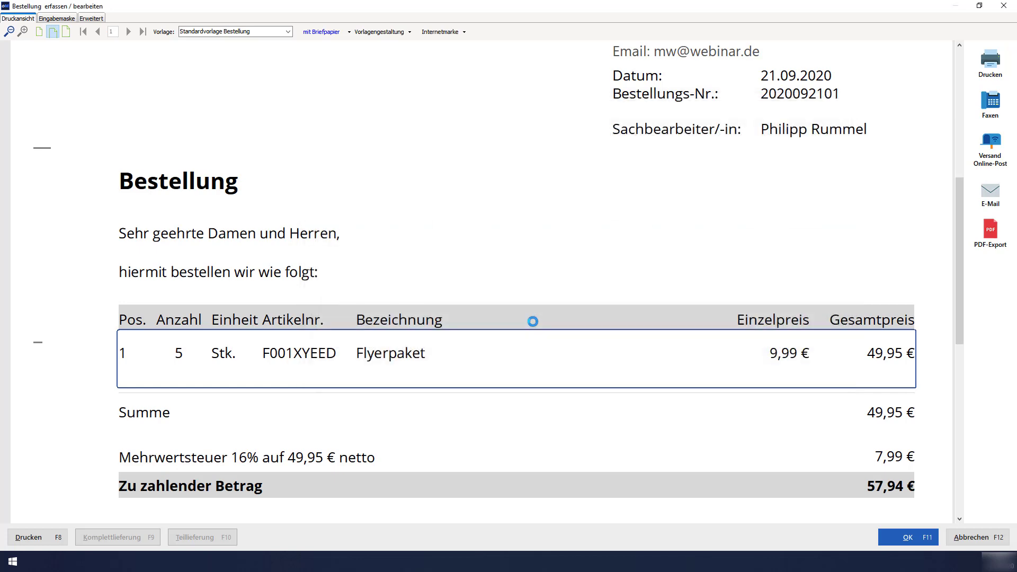
Set the purchase order's template to Bestellung mit Kundenlieferadresse, check the delivery address in the print view, and save the order
scroll(531, 321, "down", 3)
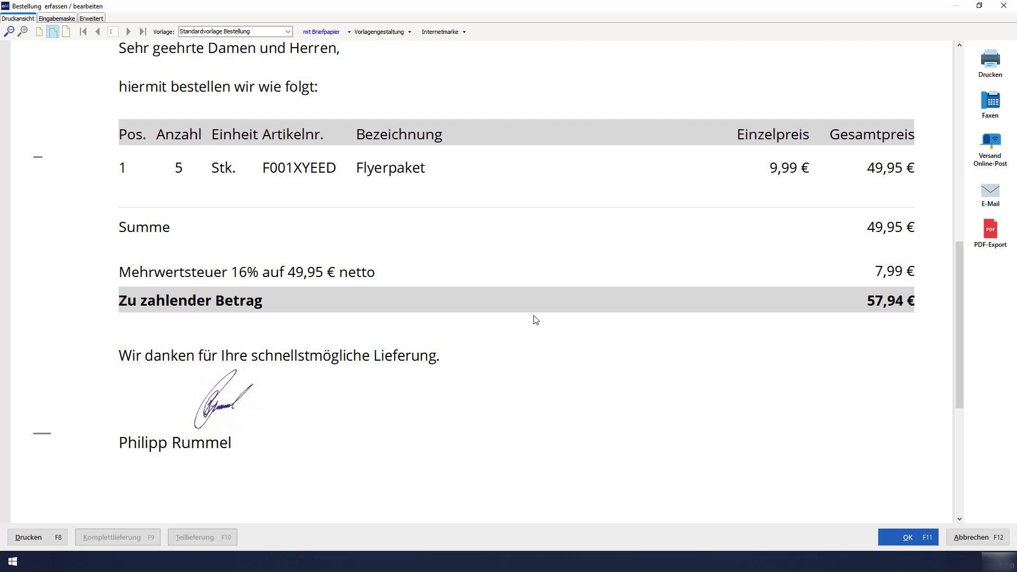
left_click(288, 32)
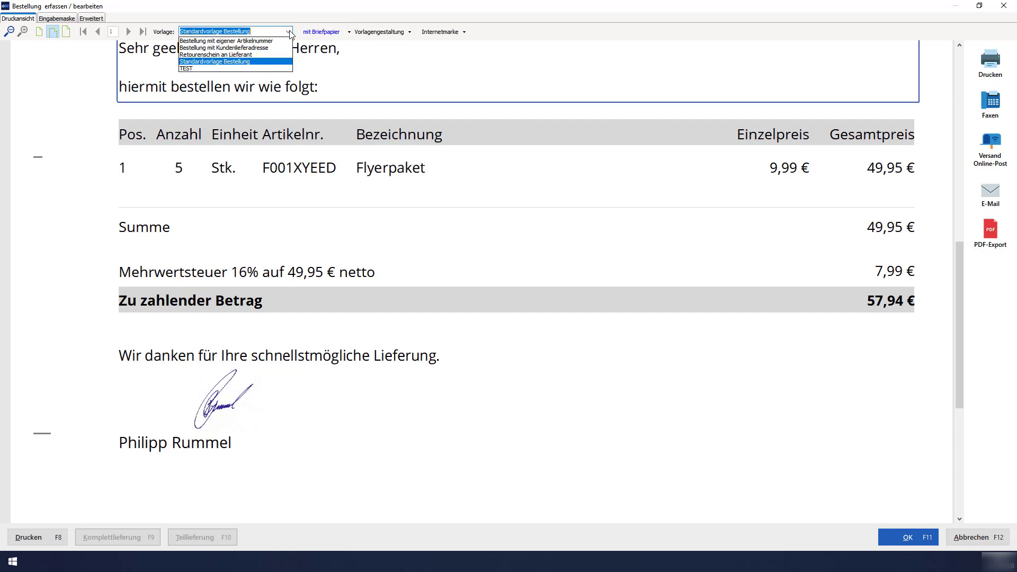
left_click(238, 47)
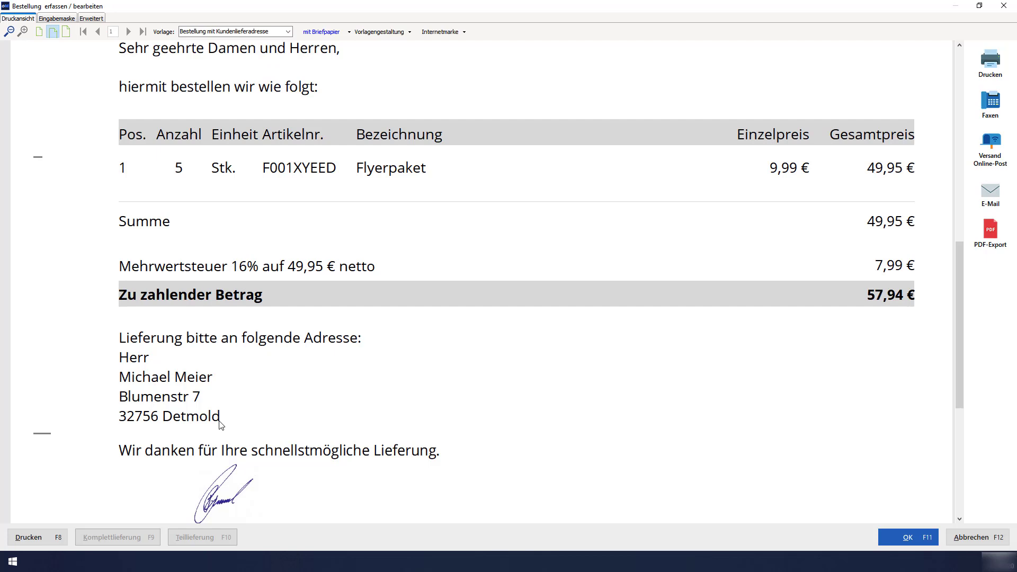
scroll(293, 404, "up", 2)
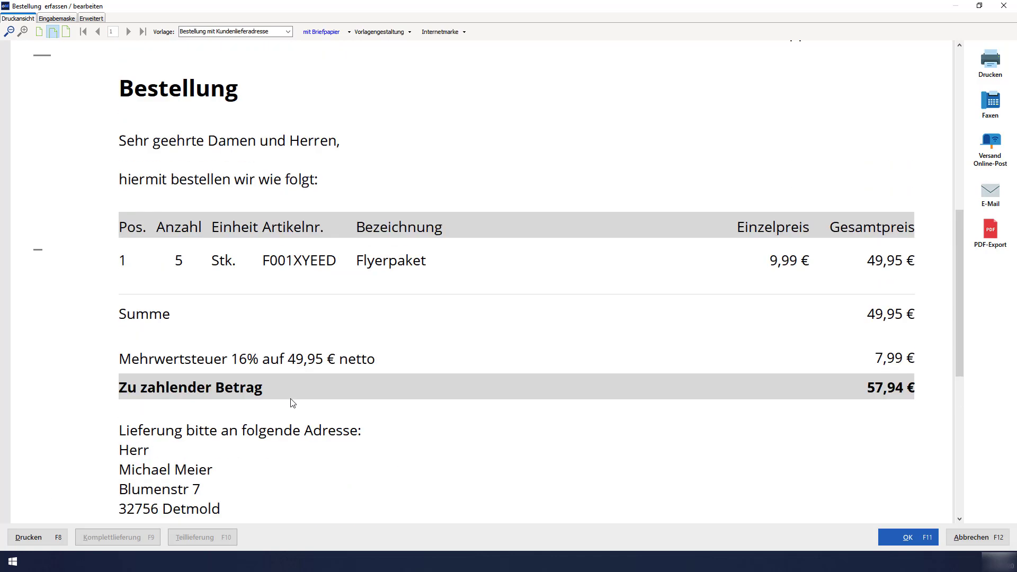
scroll(293, 404, "down", 4)
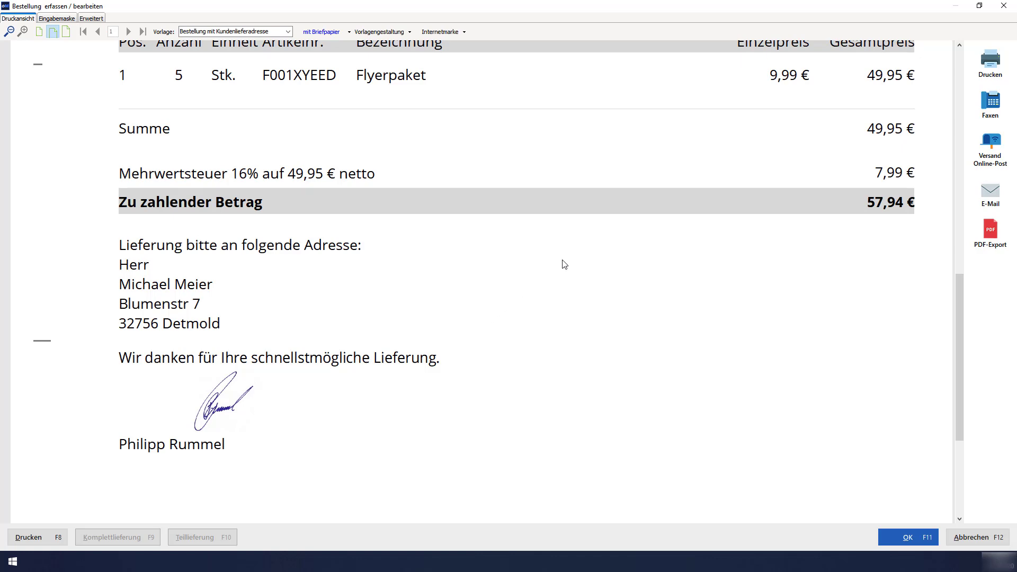
left_click(915, 536)
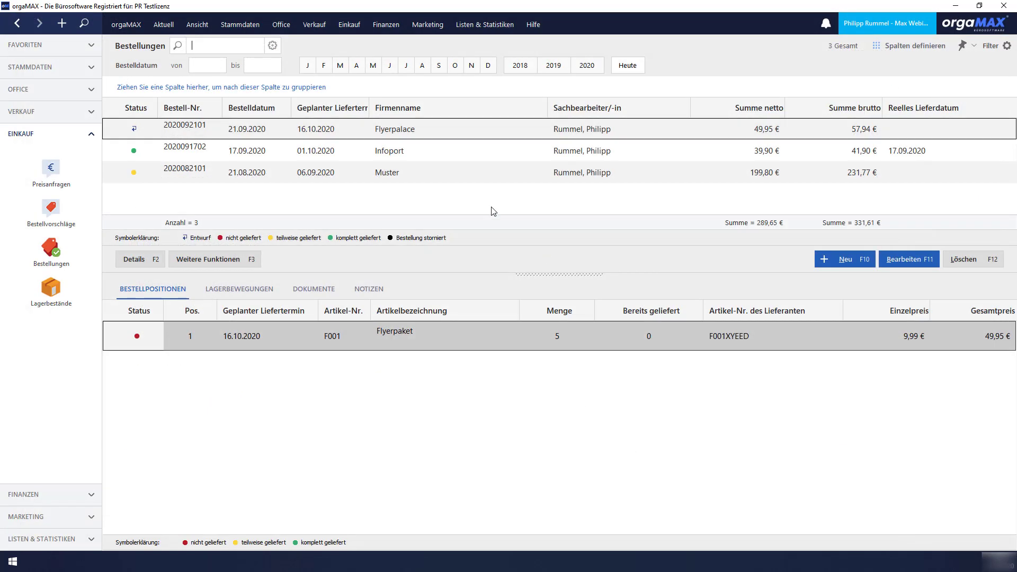
Use the Drucken options of the Flyerpalace purchase order to turn the draft into an issued order with status nicht geliefert
right_click(397, 132)
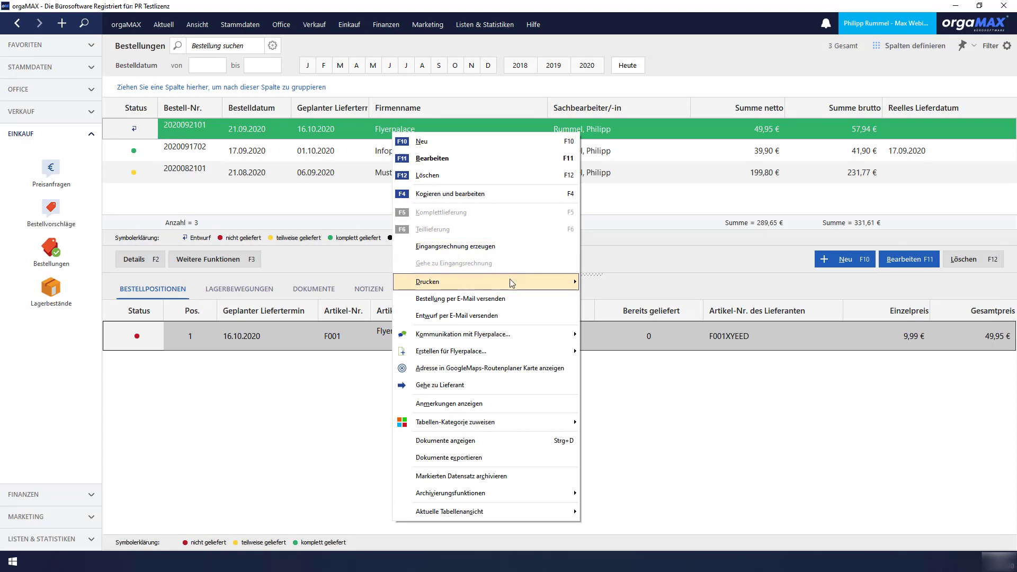
mouse_move(513, 282)
left_click(631, 369)
left_click(533, 330)
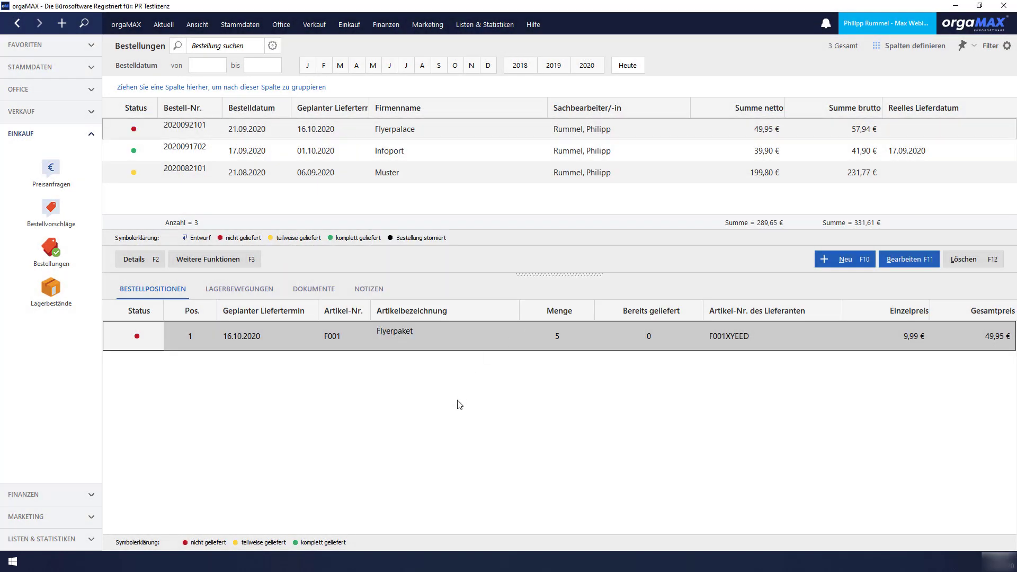
Open the Lieferliste, group it by Termin, expand 2020 - KW 44, and compare the deliverability of articles B0124 and F001
left_click(349, 24)
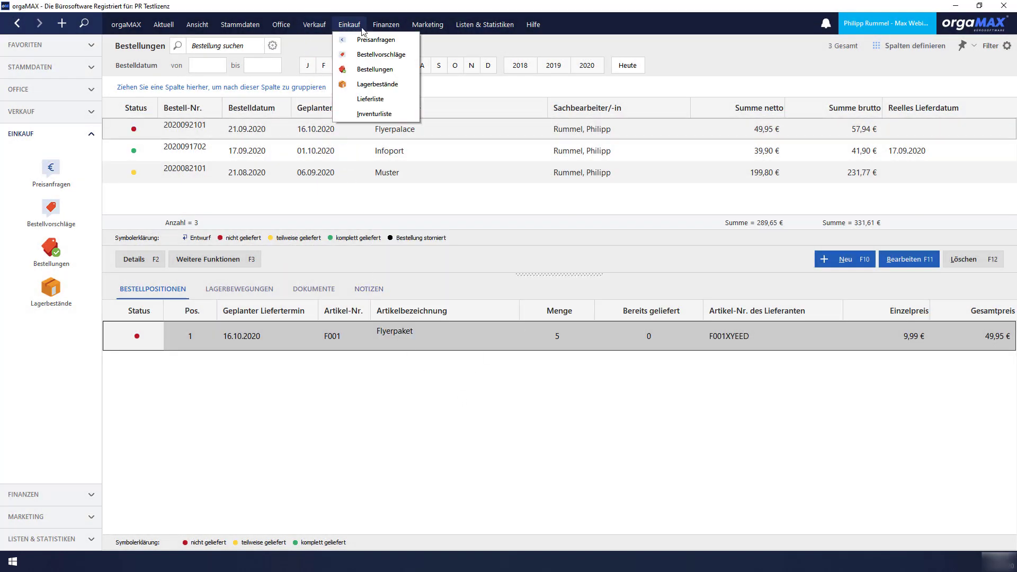
left_click(380, 98)
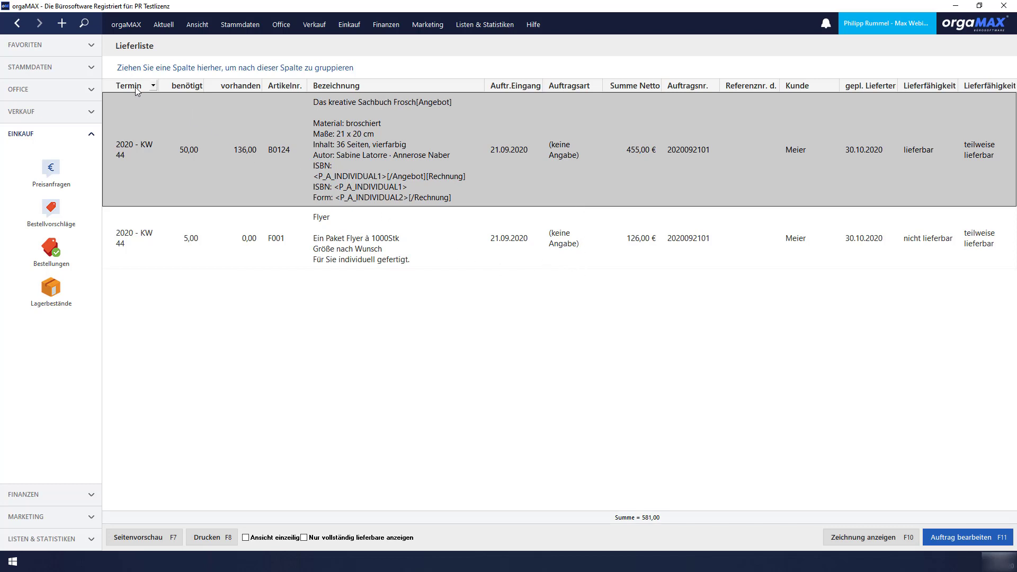
left_click_drag(135, 87, 127, 67)
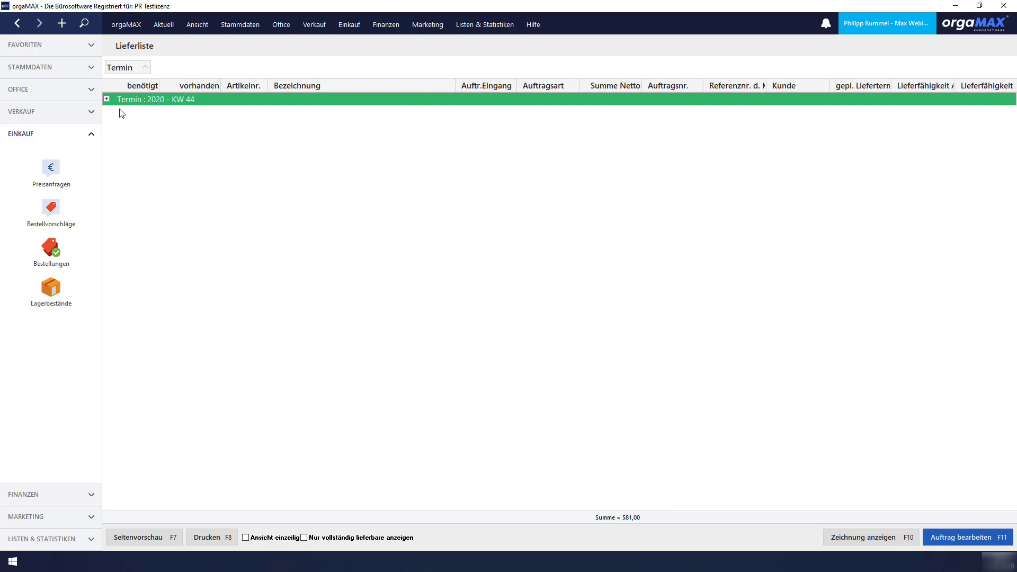
left_click(106, 99)
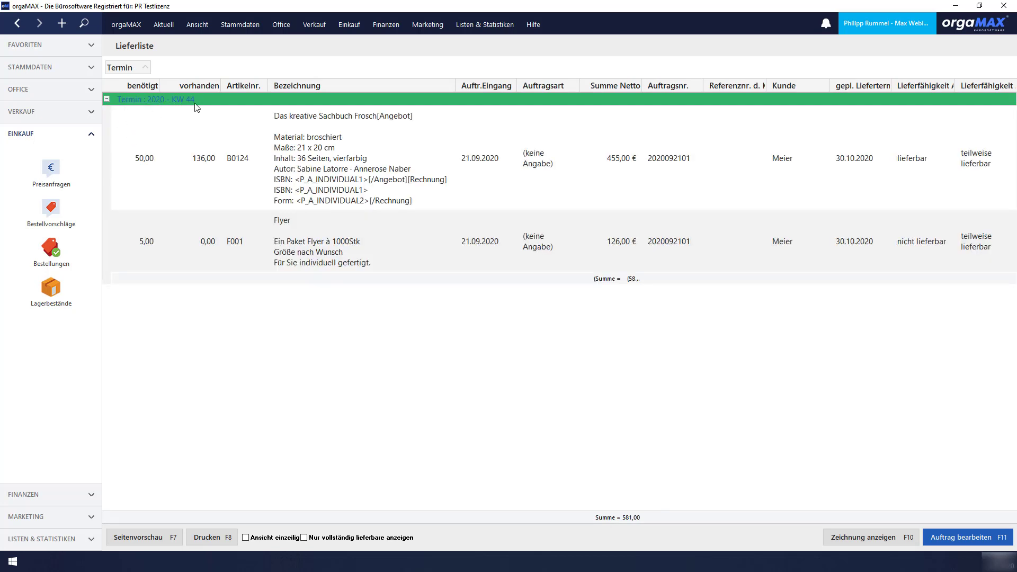
left_click(194, 158)
left_click(192, 216)
left_click(191, 179)
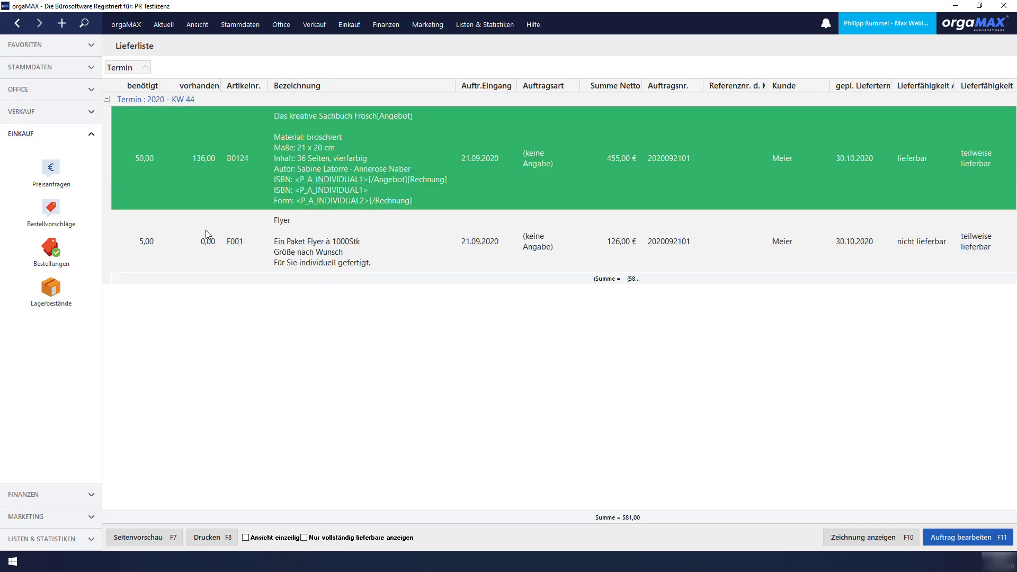
left_click(201, 216)
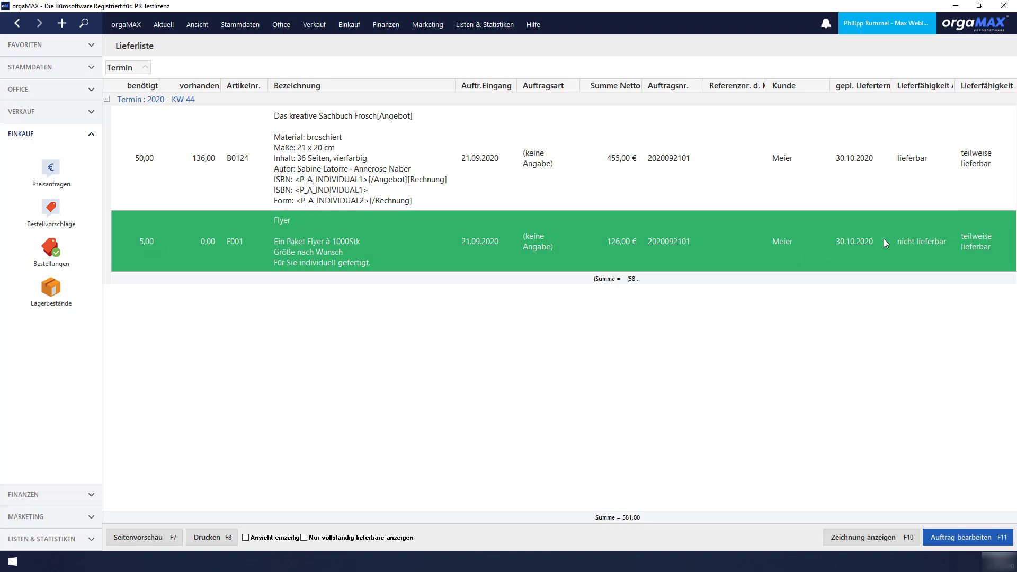
left_click(923, 193)
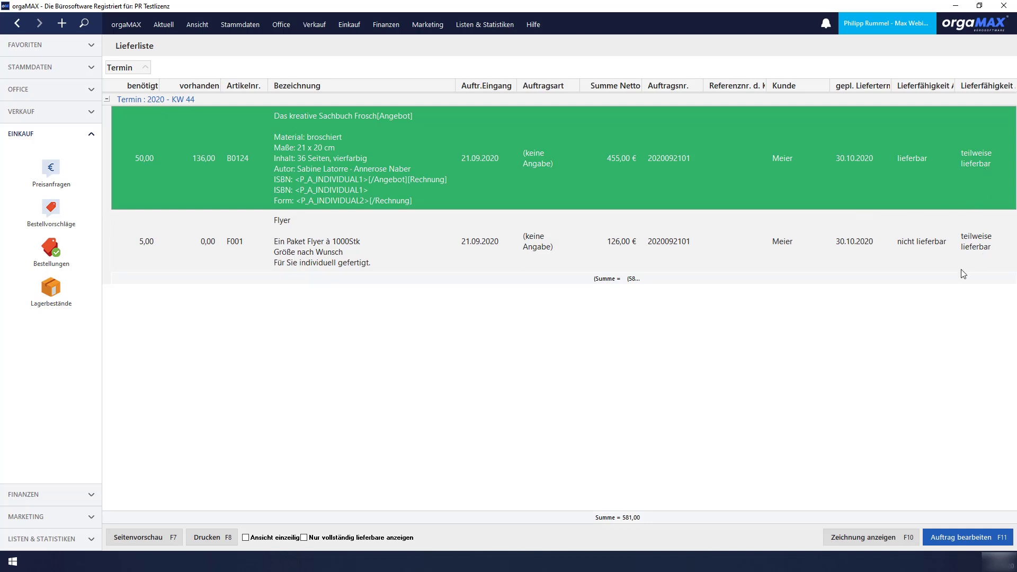
Set the Lieferliste to the single-line view and briefly apply the filter for fully deliverable orders only, then remove it
left_click(287, 540)
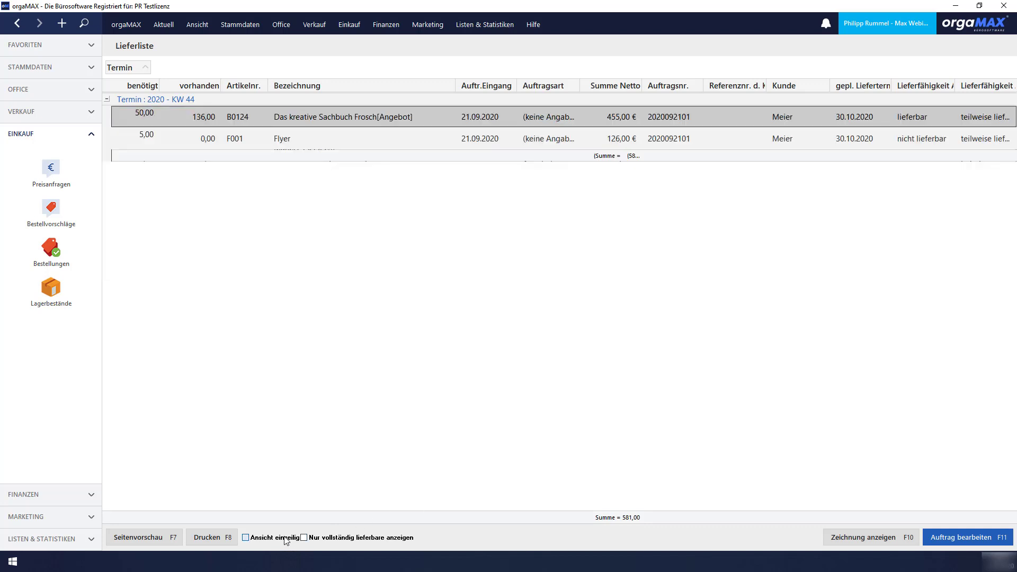
left_click(339, 540)
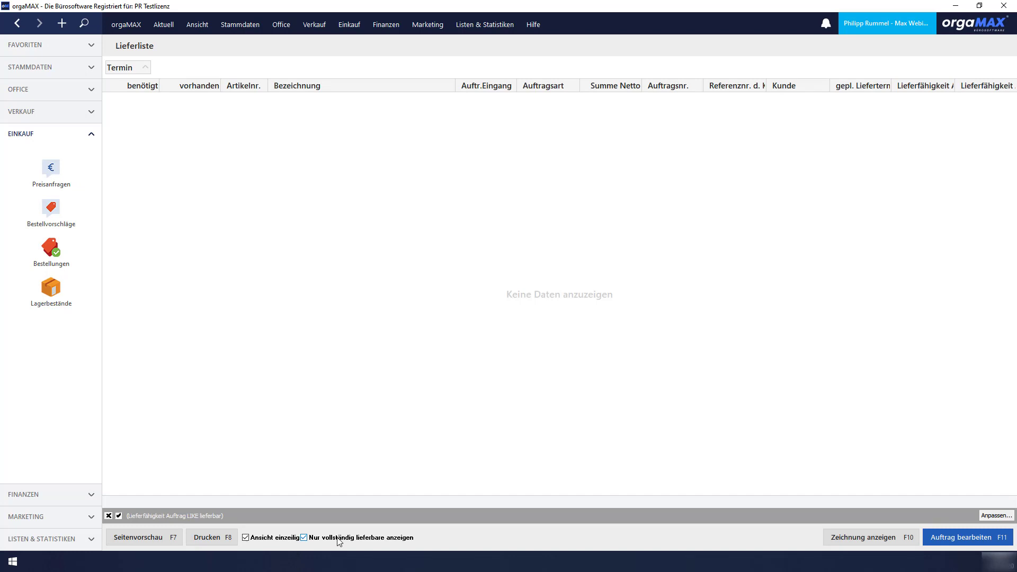
left_click(338, 540)
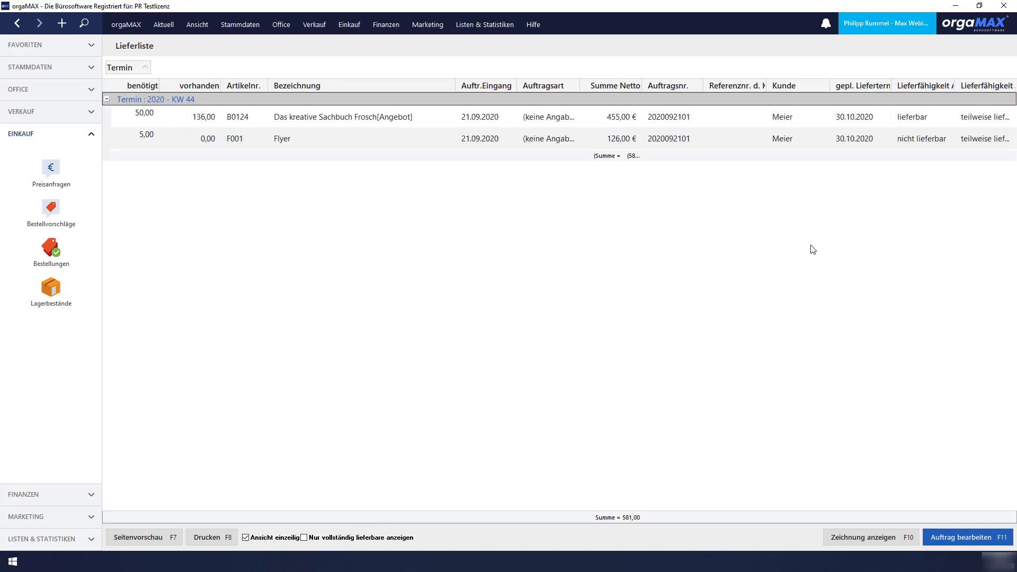
Open the order behind the B0124 entry for editing and examine its two positions in the print view
right_click(737, 125)
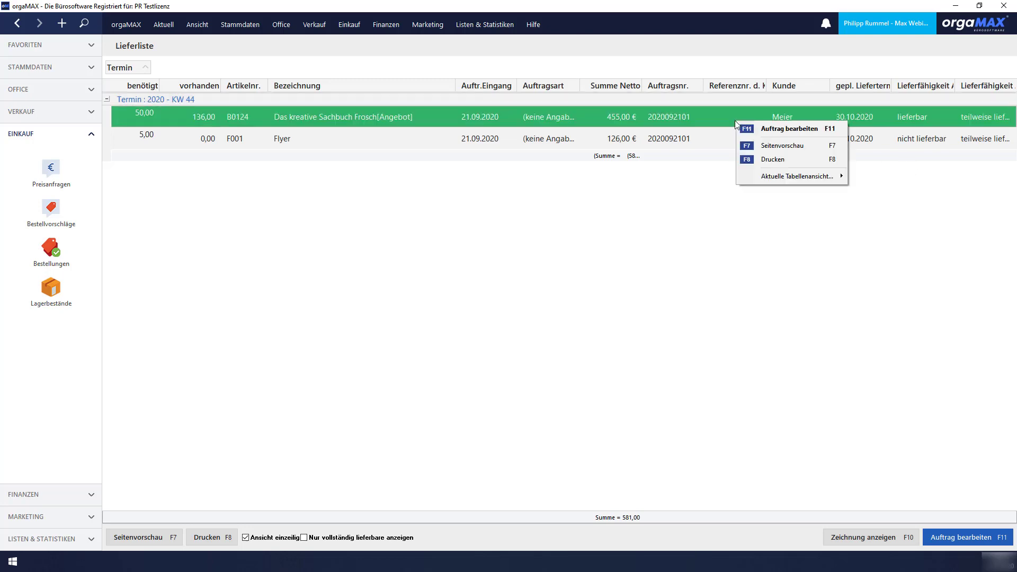
left_click(789, 129)
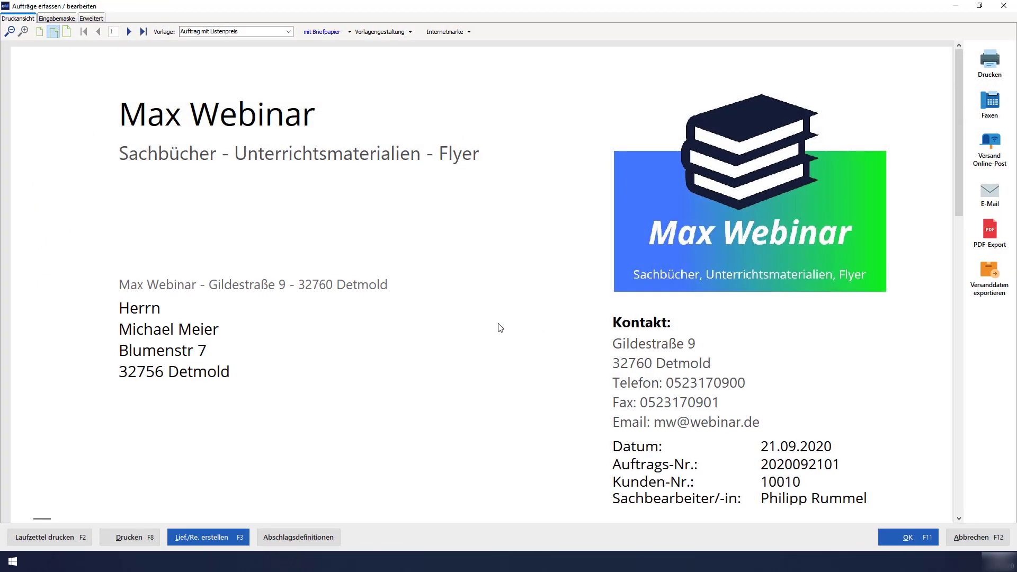
scroll(499, 327, "down", 5)
scroll(498, 327, "down", 2)
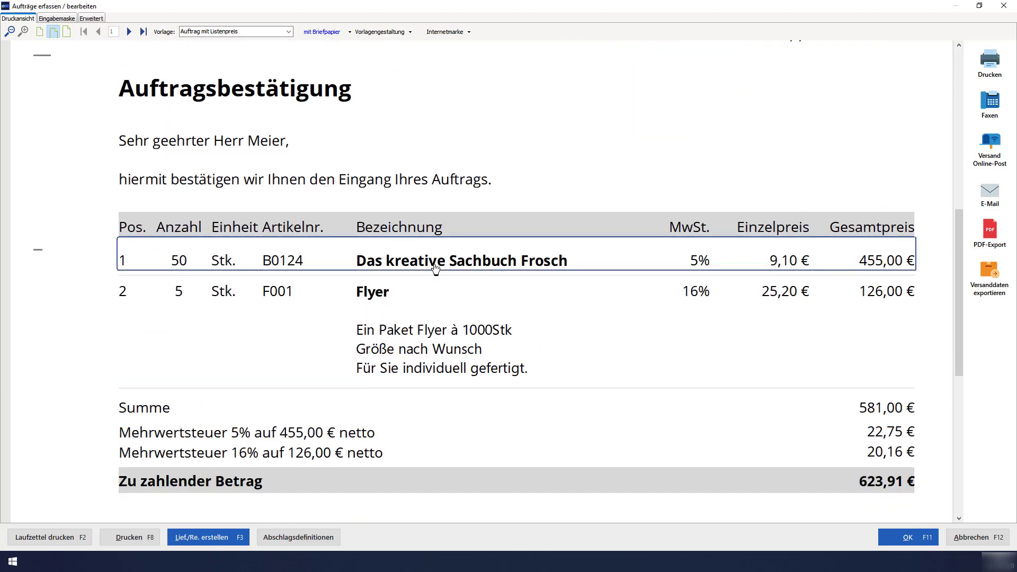
left_click_drag(551, 5, 573, 3)
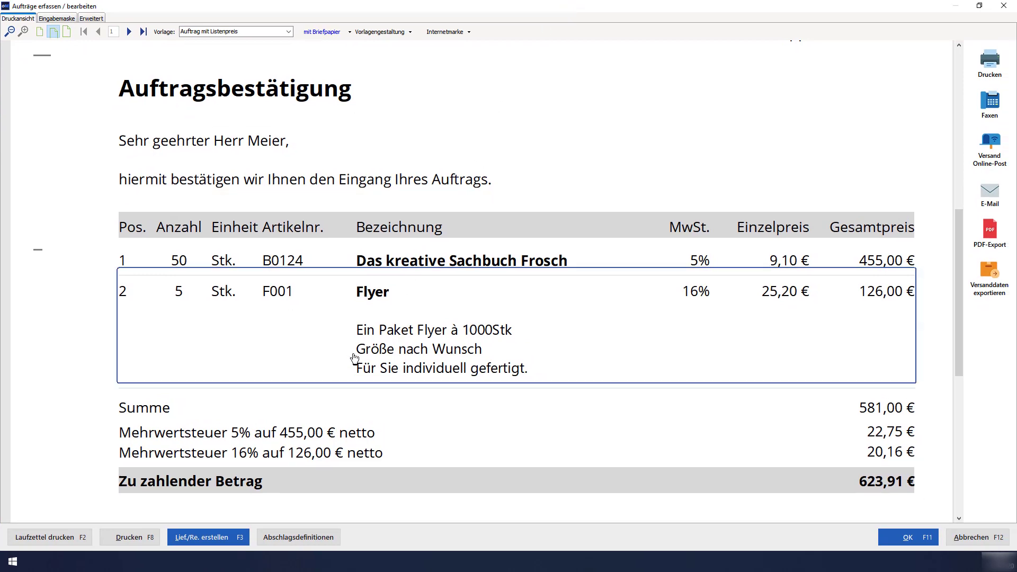
Create a Teil-/Sammellieferschein from the order containing only the 50 pieces of B0124
left_click(227, 538)
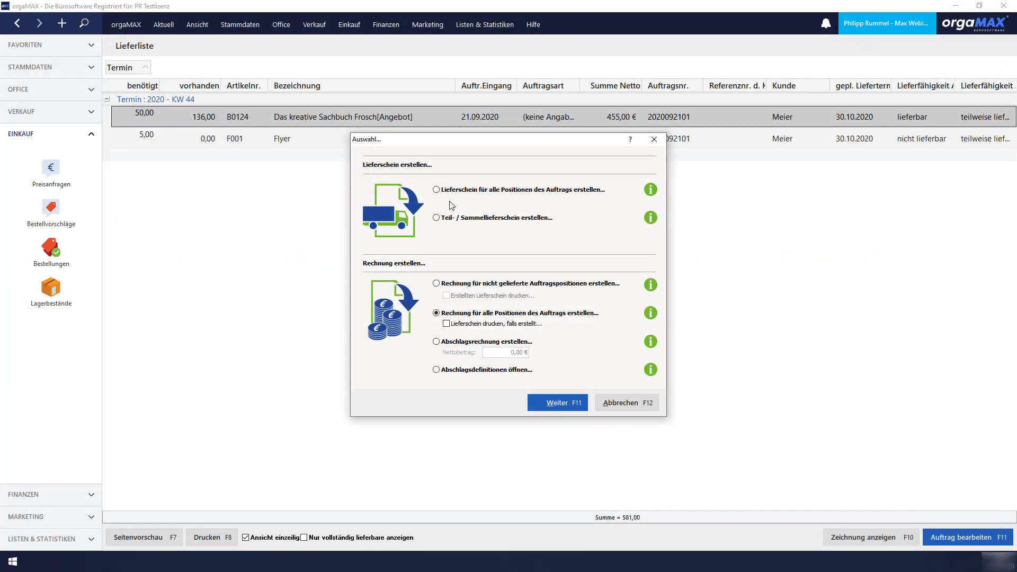
left_click(454, 216)
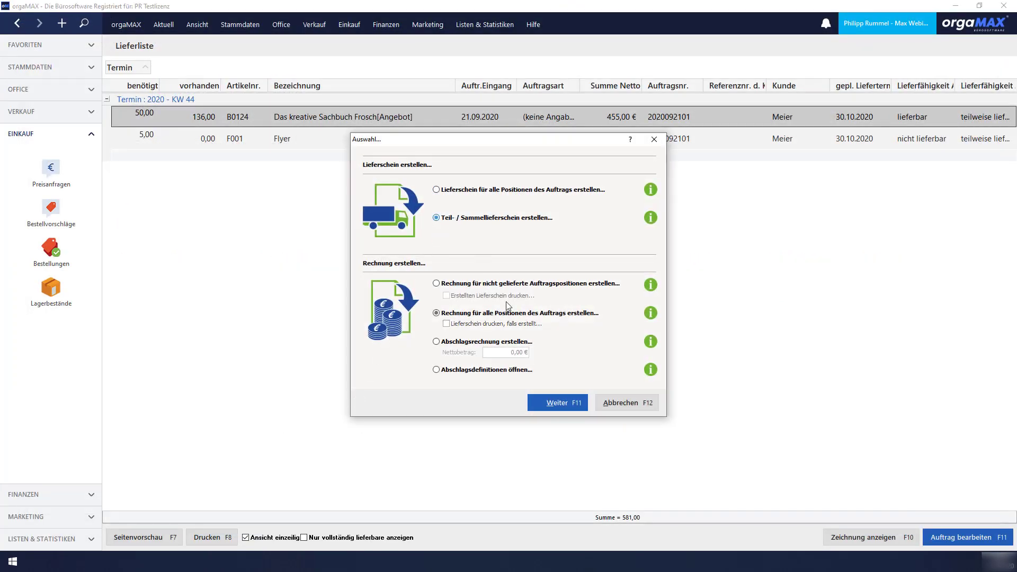
left_click(551, 403)
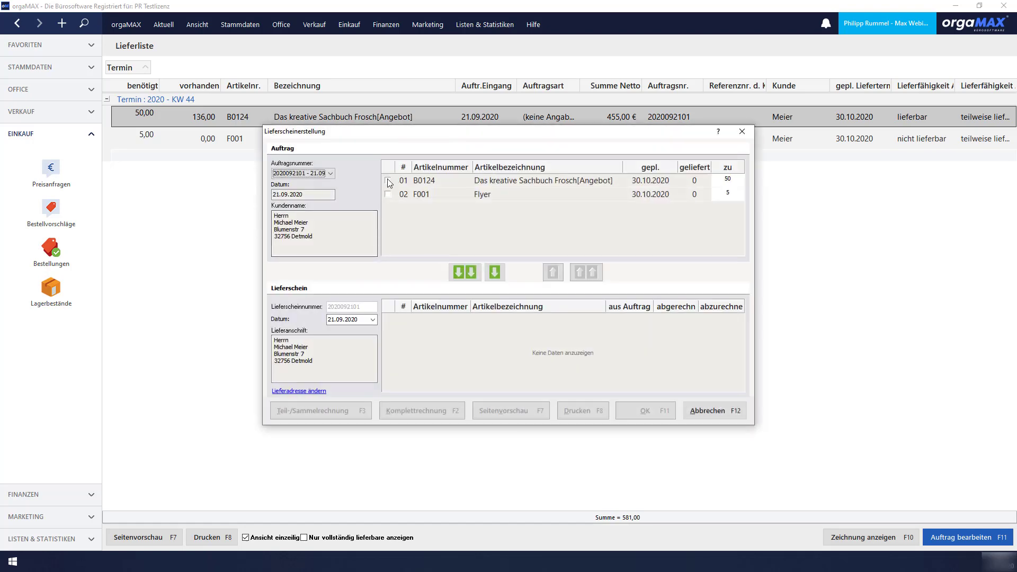
left_click(387, 180)
left_click(476, 273)
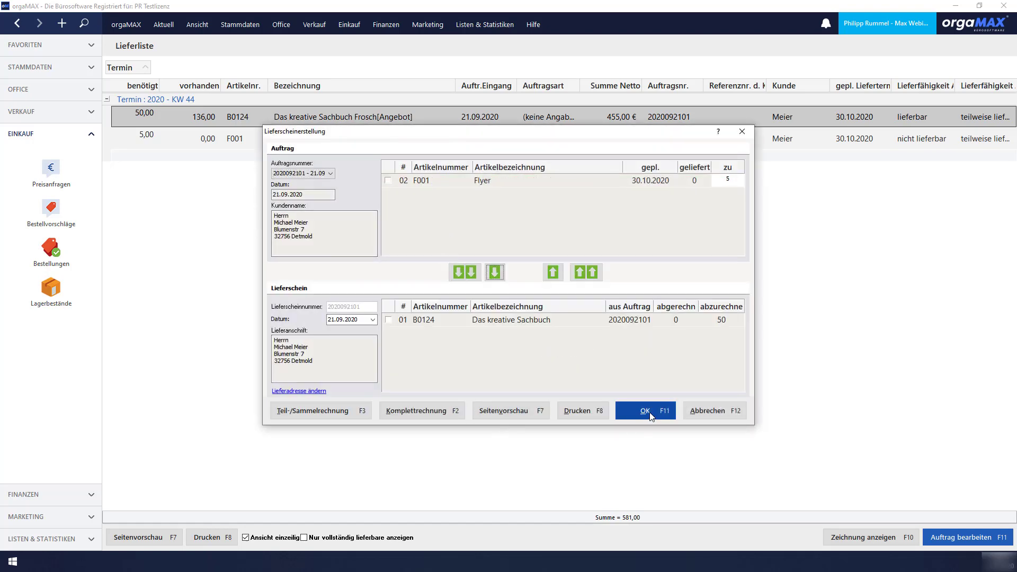
left_click(660, 419)
left_click(723, 434)
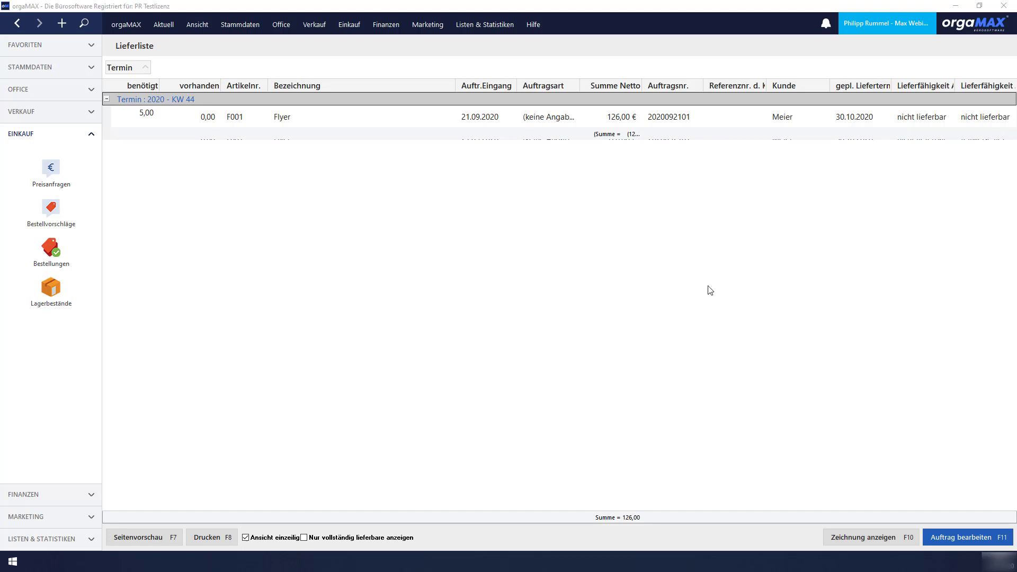
Delete the newly created delivery note from the Lieferscheine list
left_click(65, 111)
left_click(44, 239)
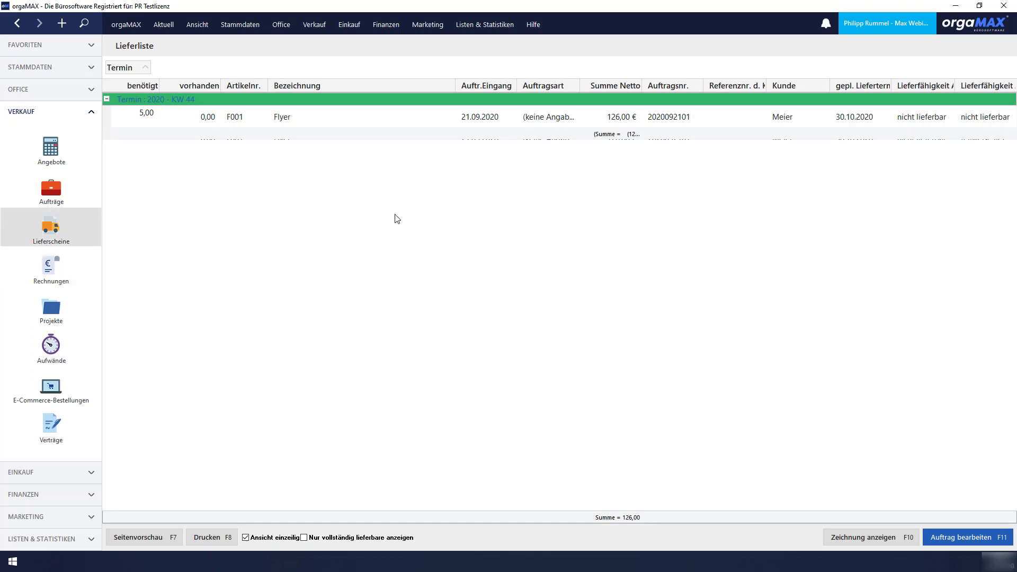
right_click(412, 133)
left_click(497, 170)
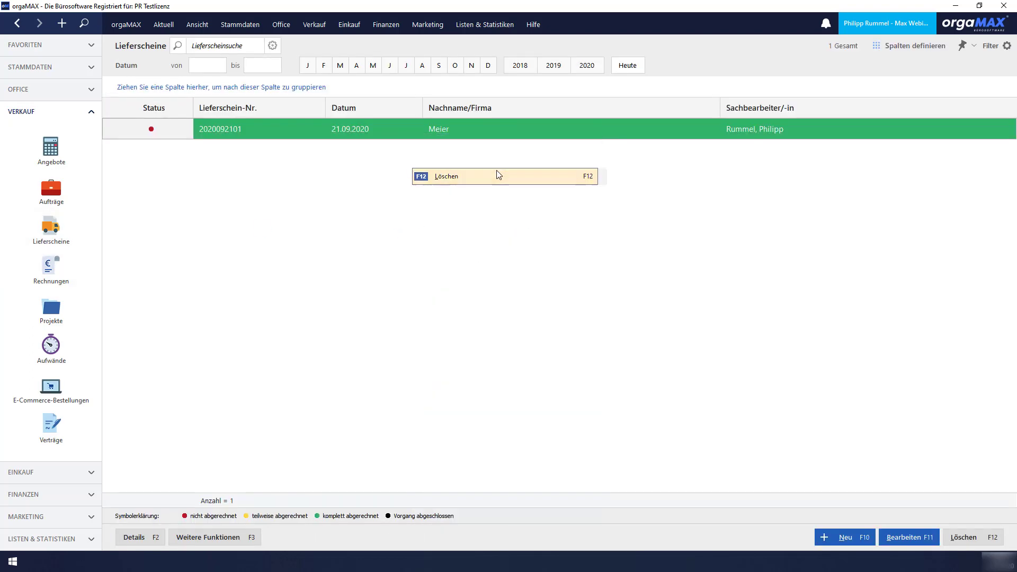
left_click(513, 318)
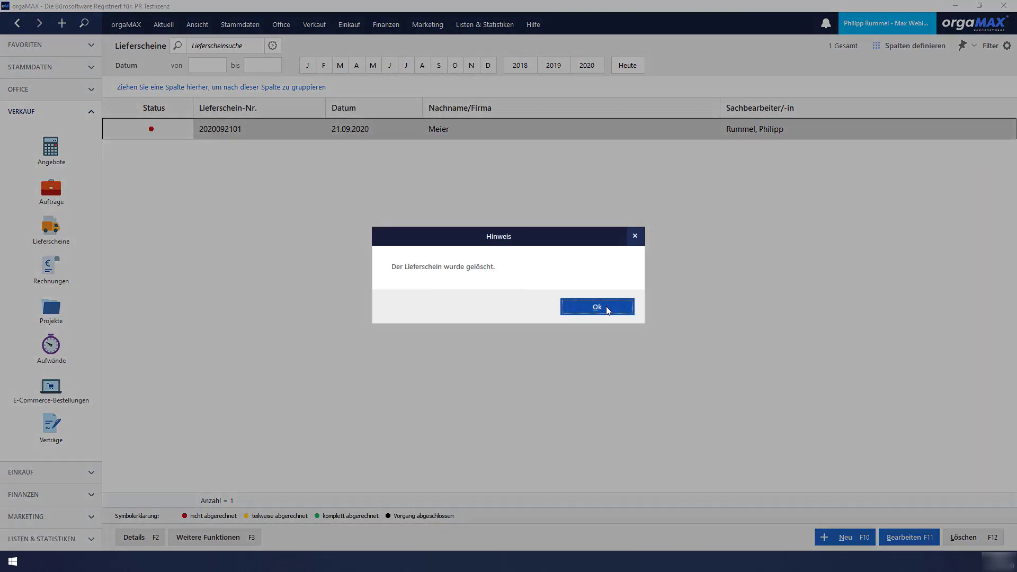
left_click(606, 306)
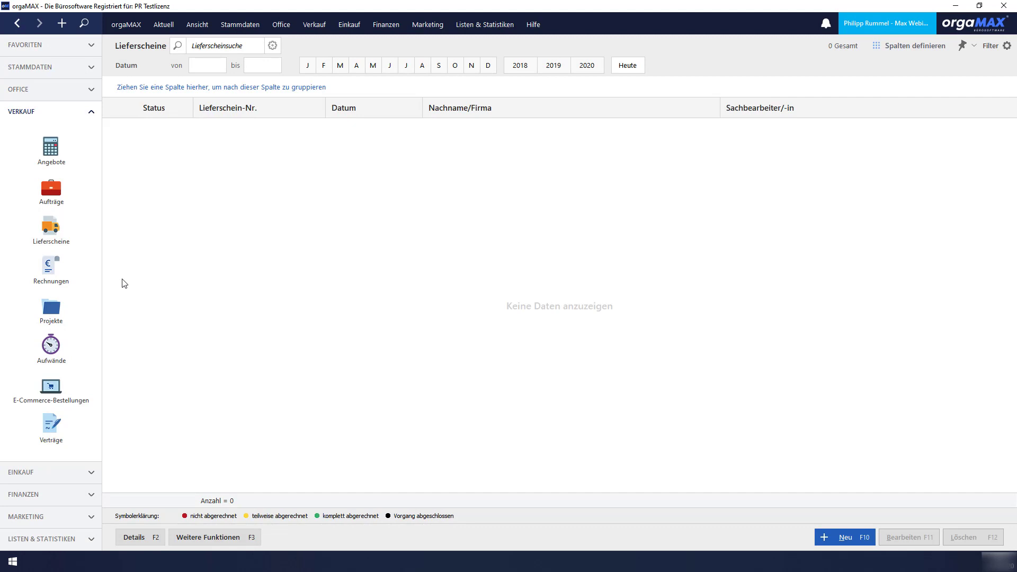
Create a partial delivery note from the customer order in Aufträge with only the B0124 position
left_click(61, 206)
right_click(520, 130)
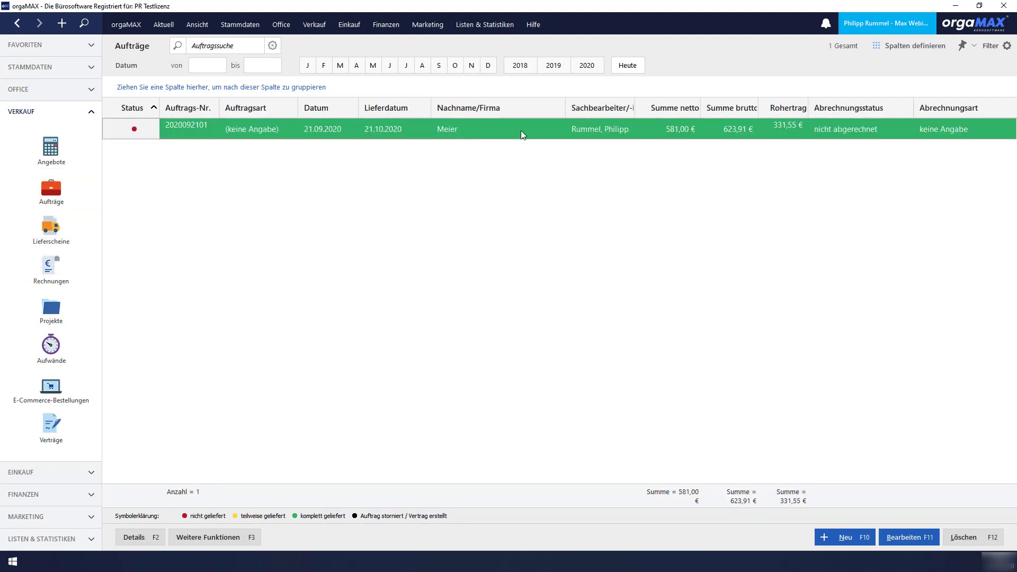
left_click(546, 310)
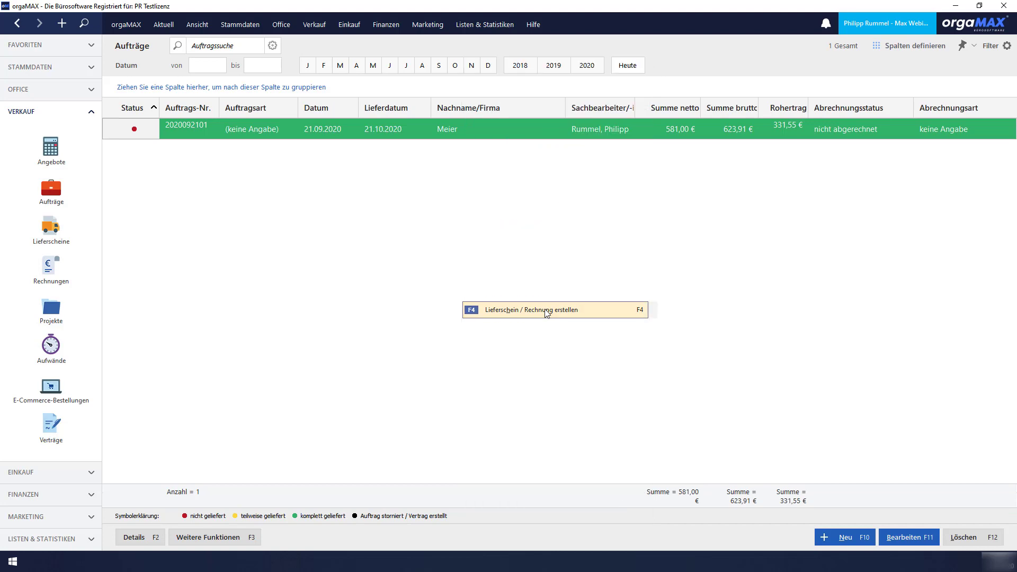
left_click(551, 396)
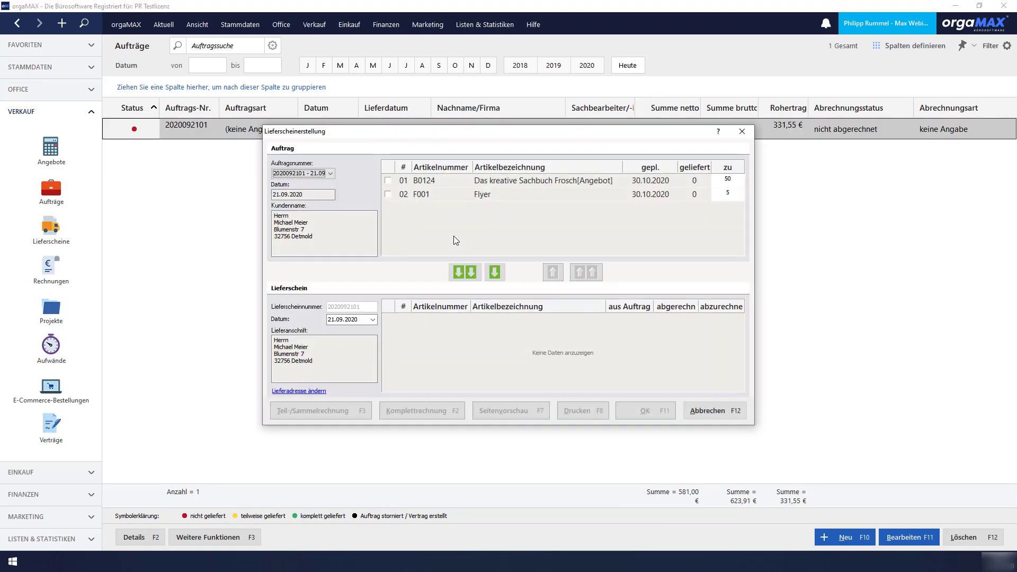
left_click(494, 272)
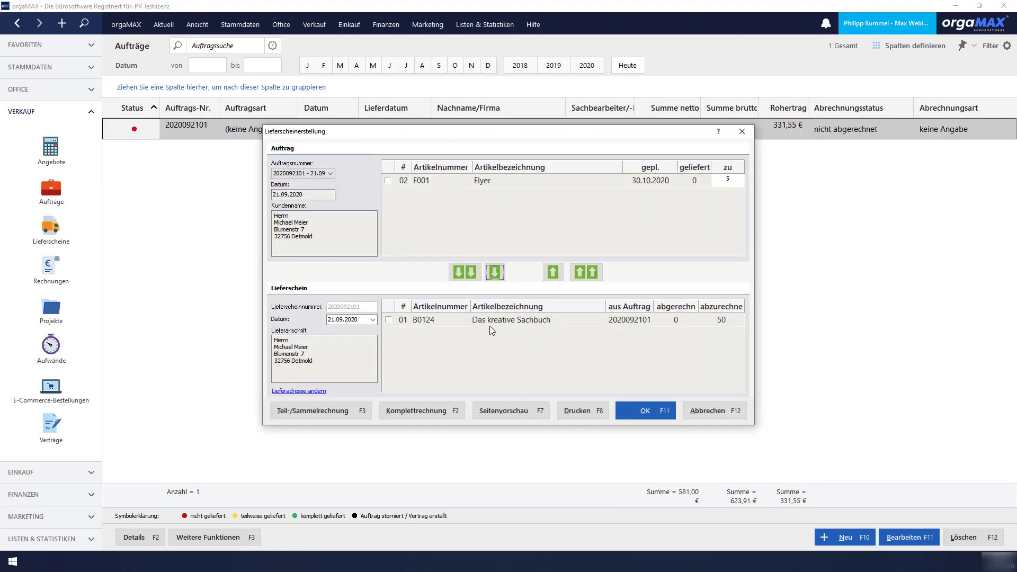
left_click(645, 410)
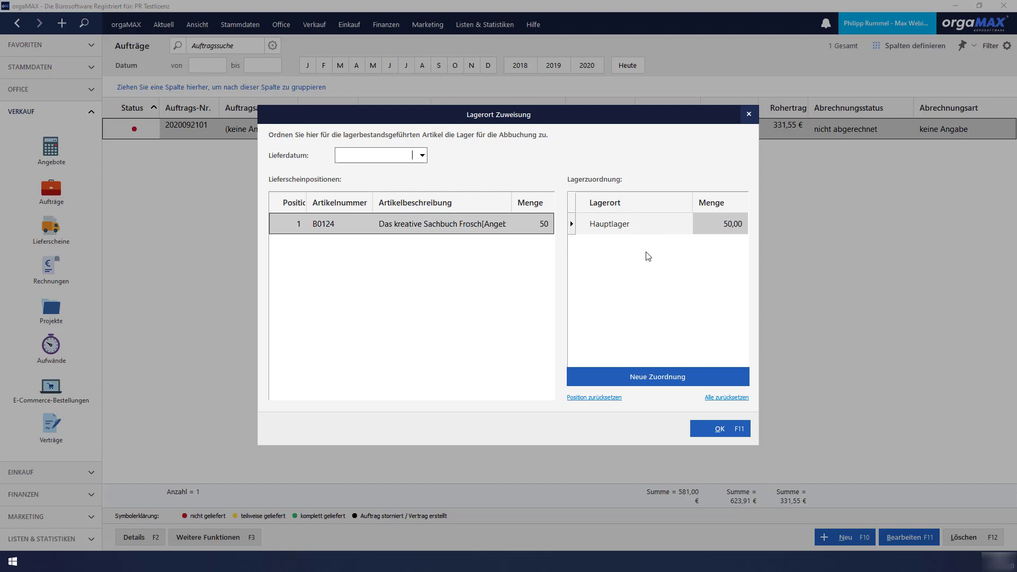
Split the warehouse assignment for B0124 into 25 from Hauptlager and 25 from Lager 2, and confirm the delivery note's stock booking
left_click(676, 377)
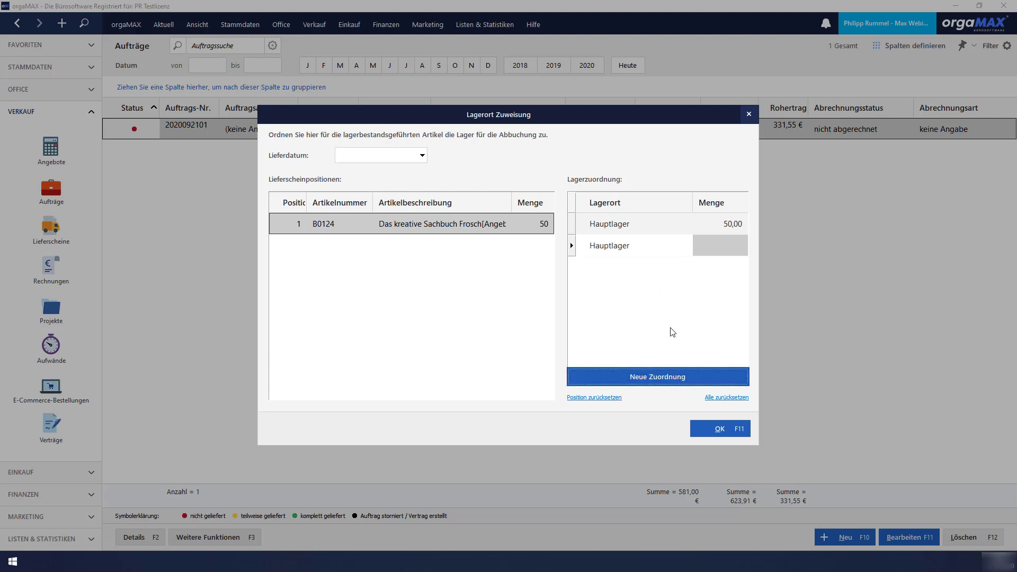
left_click(669, 247)
left_click(683, 251)
left_click(675, 274)
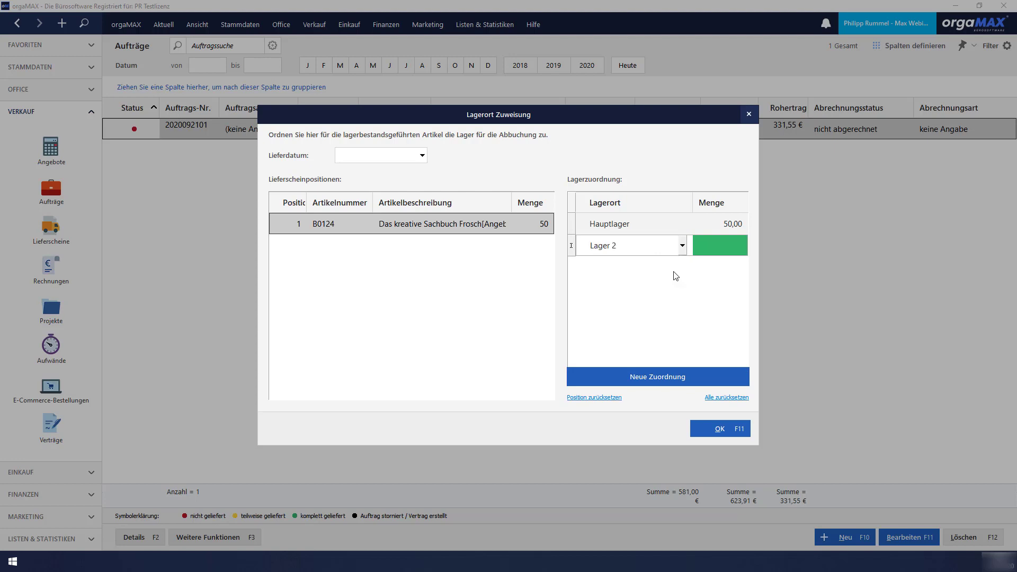
left_click(726, 245)
type("25")
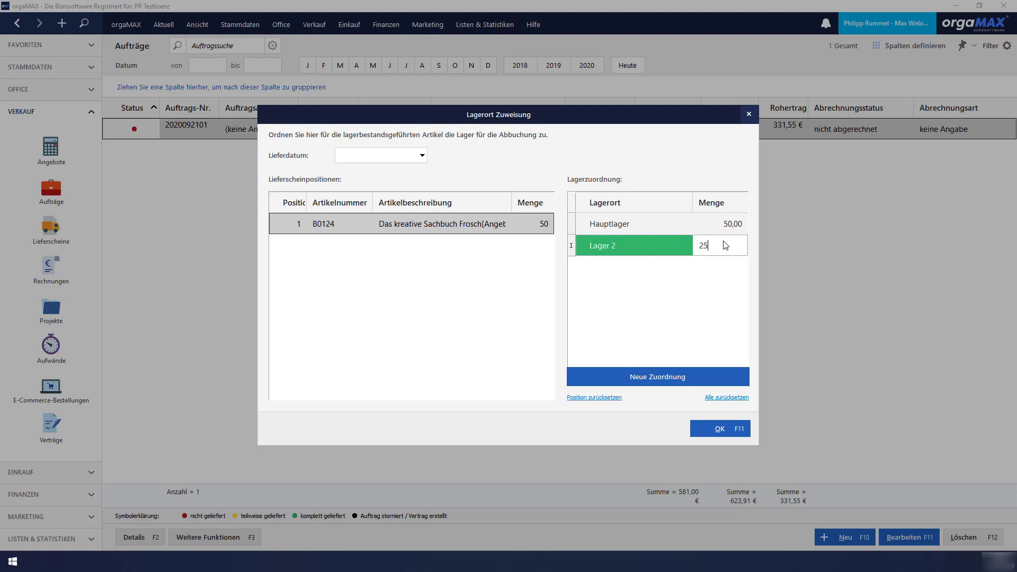
key("Return")
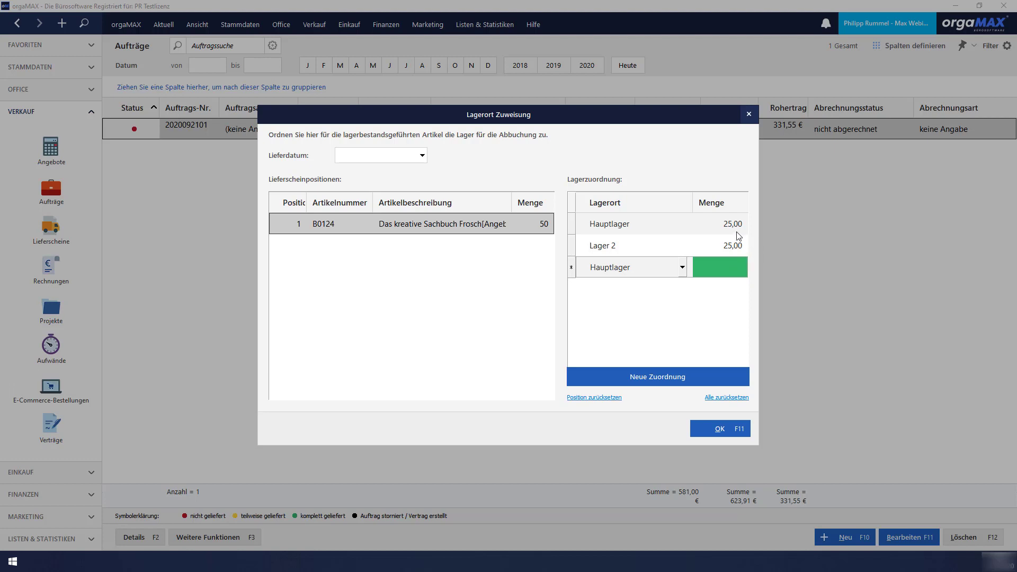
left_click(720, 430)
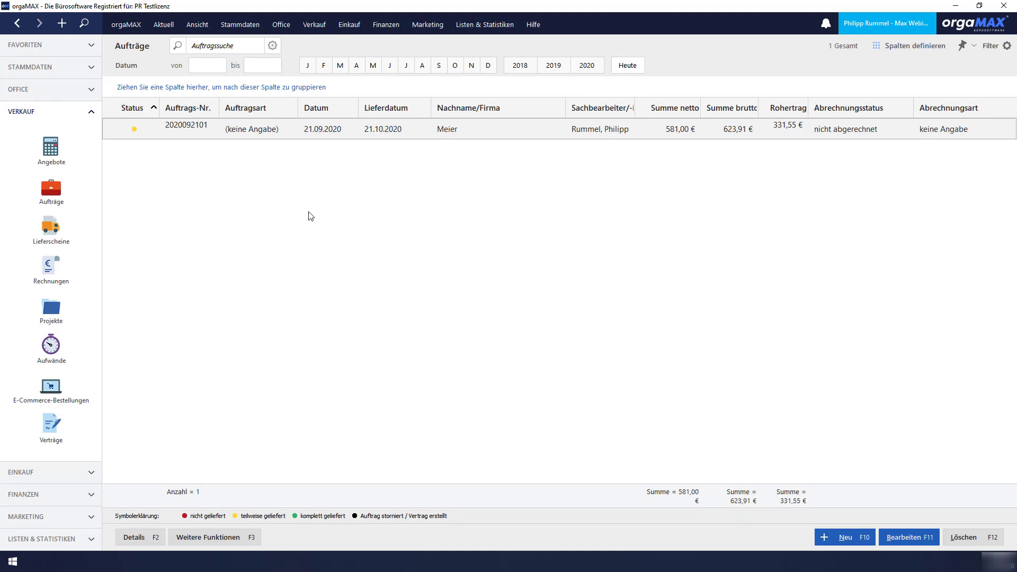
Open article B0124 in the Artikel master data and check its stock figures under Lager
left_click(27, 67)
left_click(72, 217)
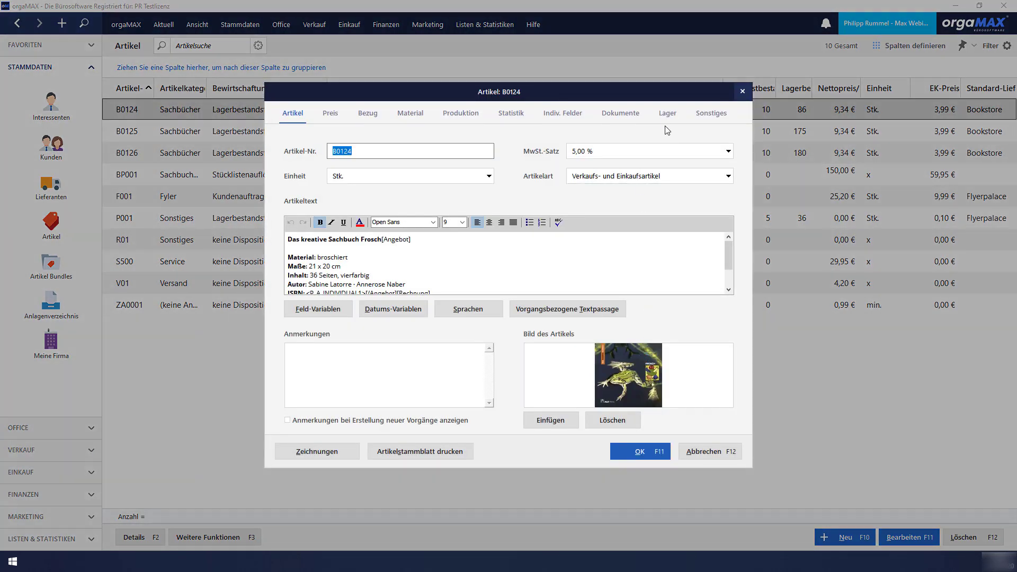
left_click(668, 113)
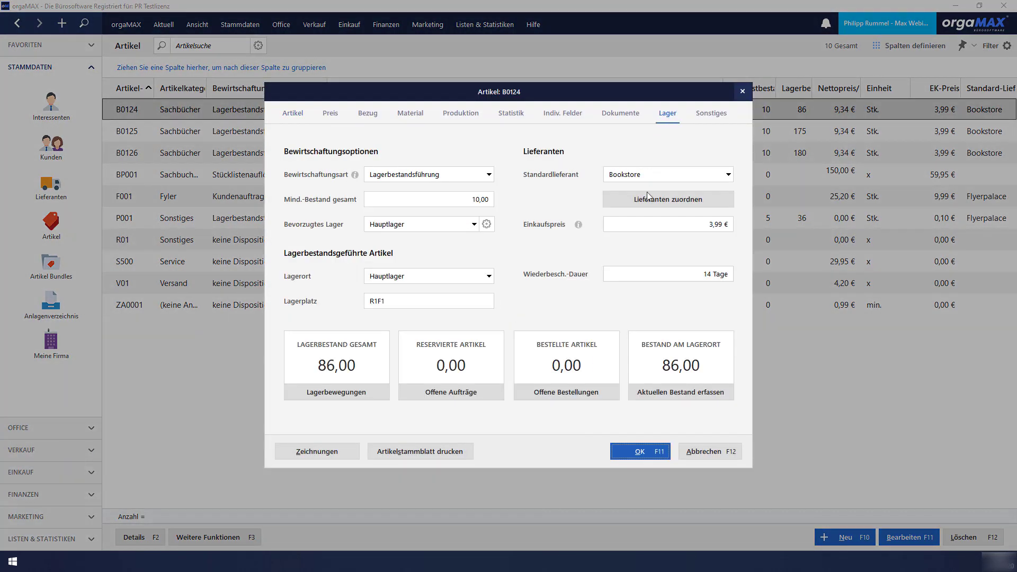
Review article B0124's stock movements booked from the delivery note for Lager 2 and Hauptlager, and close the article
left_click(367, 392)
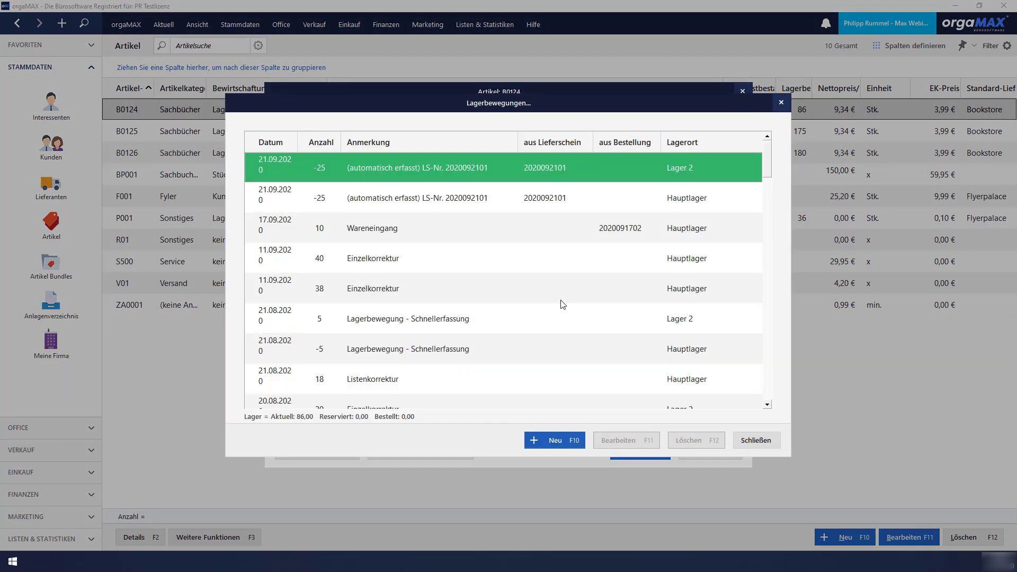
left_click(567, 207)
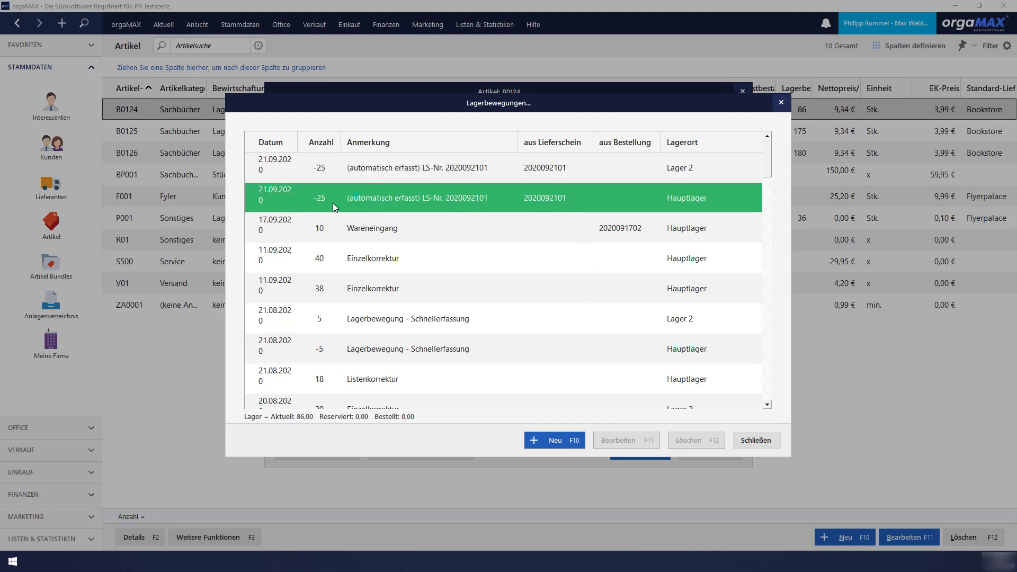
left_click(377, 178)
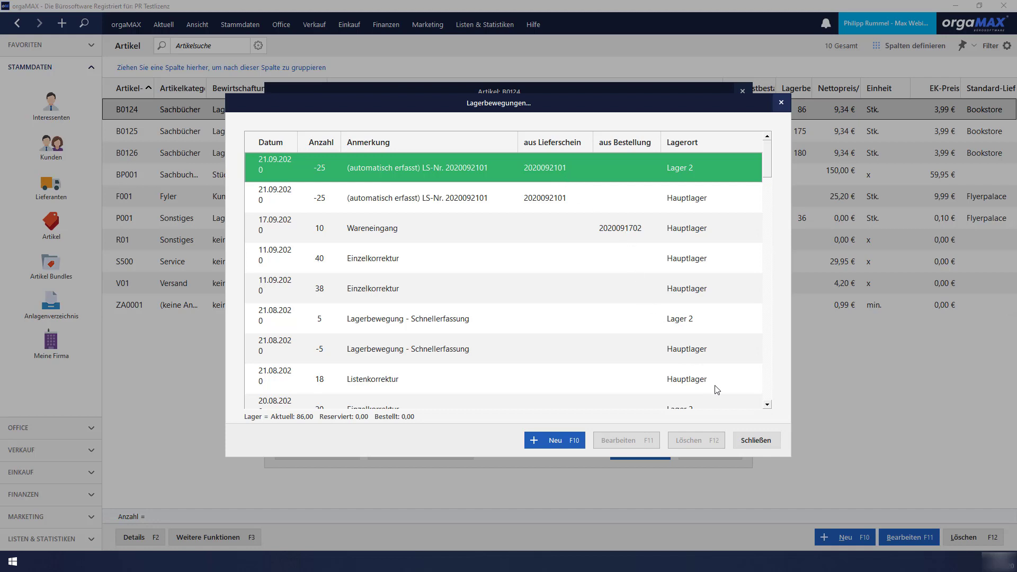
left_click(771, 438)
left_click(700, 450)
Record a partial delivery (Teillieferung) for the Flyerpalace purchase order in Bestellungen, with 2 units of F001 received
left_click(64, 450)
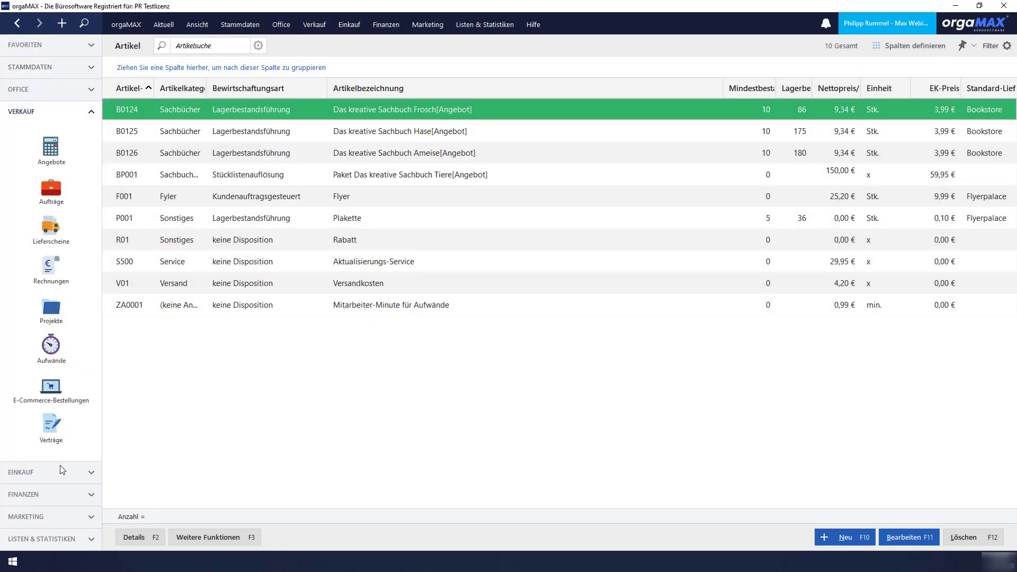
left_click(59, 467)
left_click(56, 255)
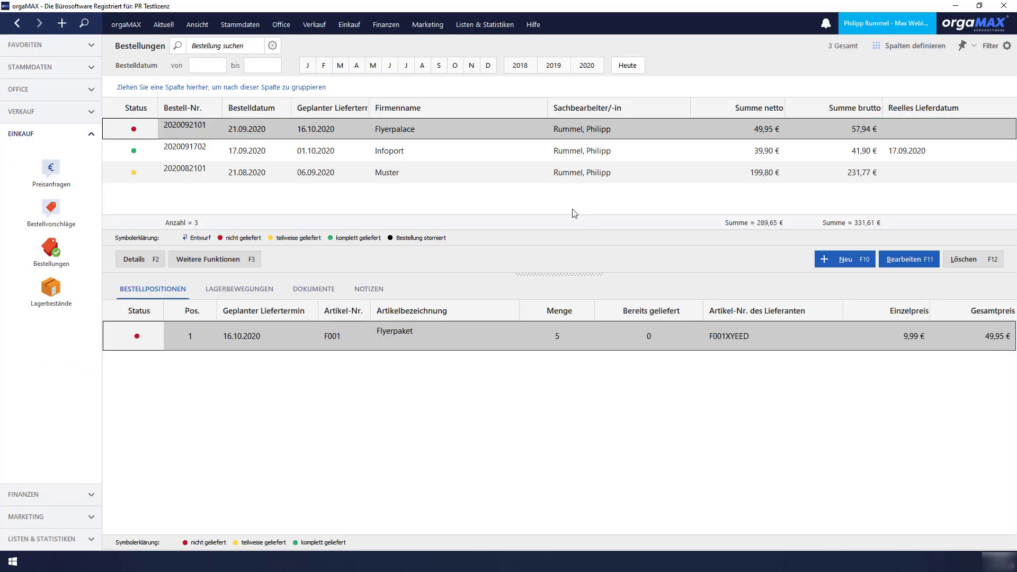
left_click(431, 139)
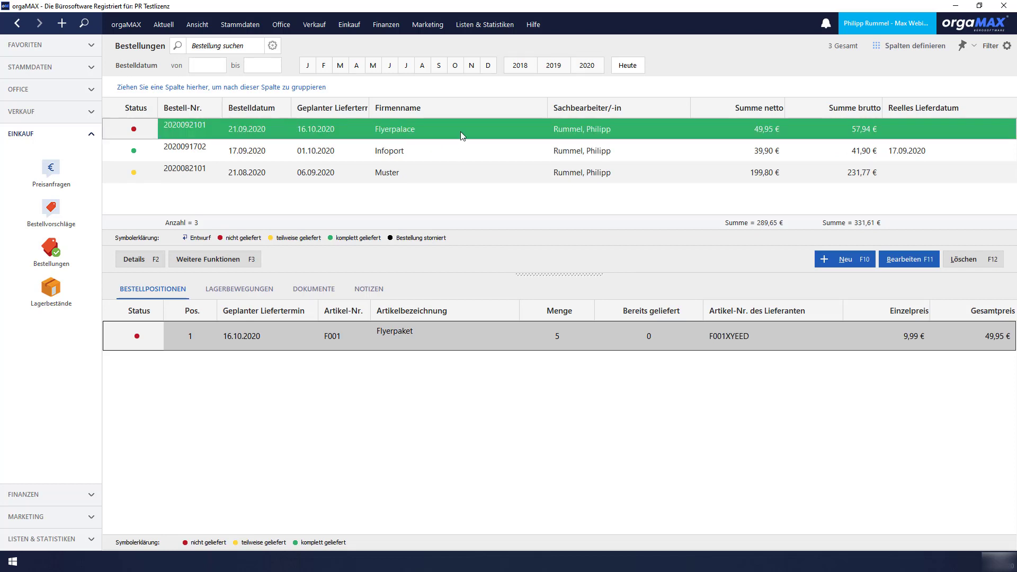
right_click(461, 135)
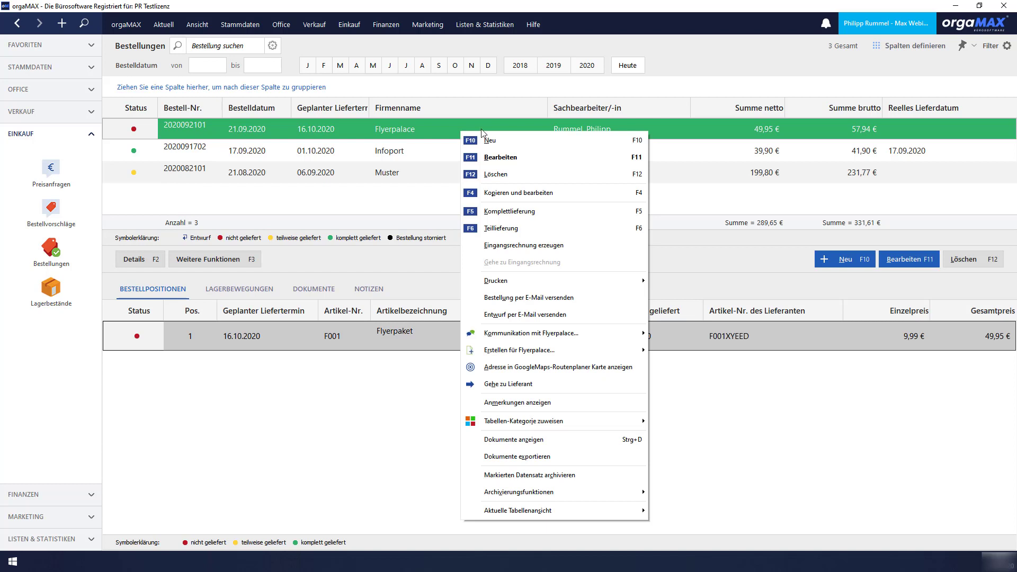
left_click(559, 228)
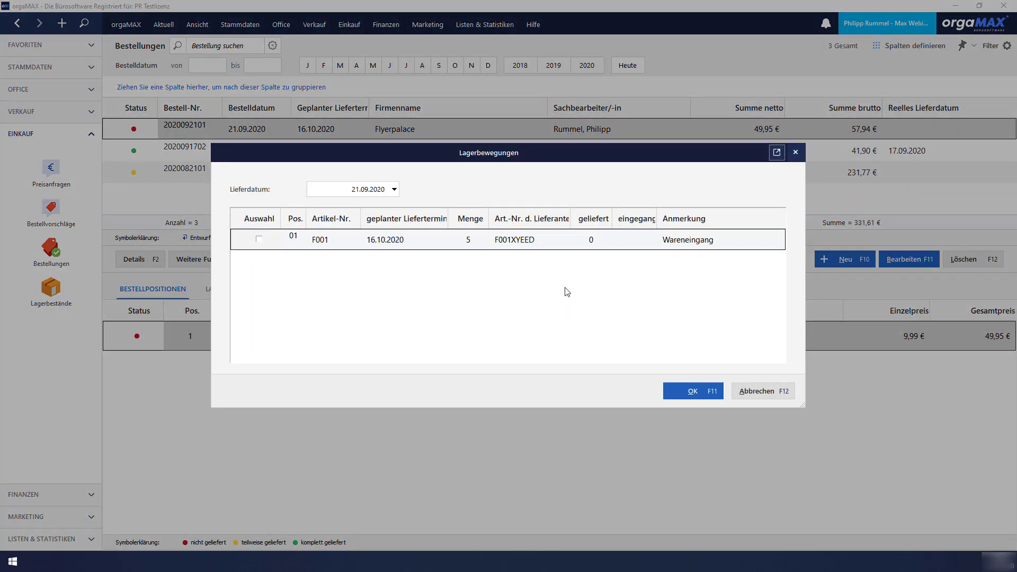
left_click(260, 240)
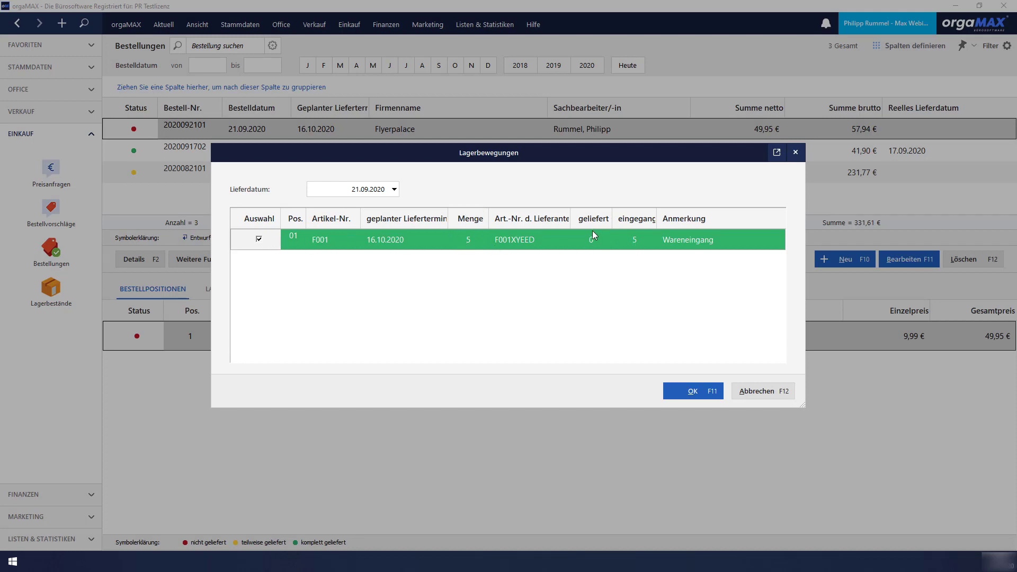
left_click(638, 242)
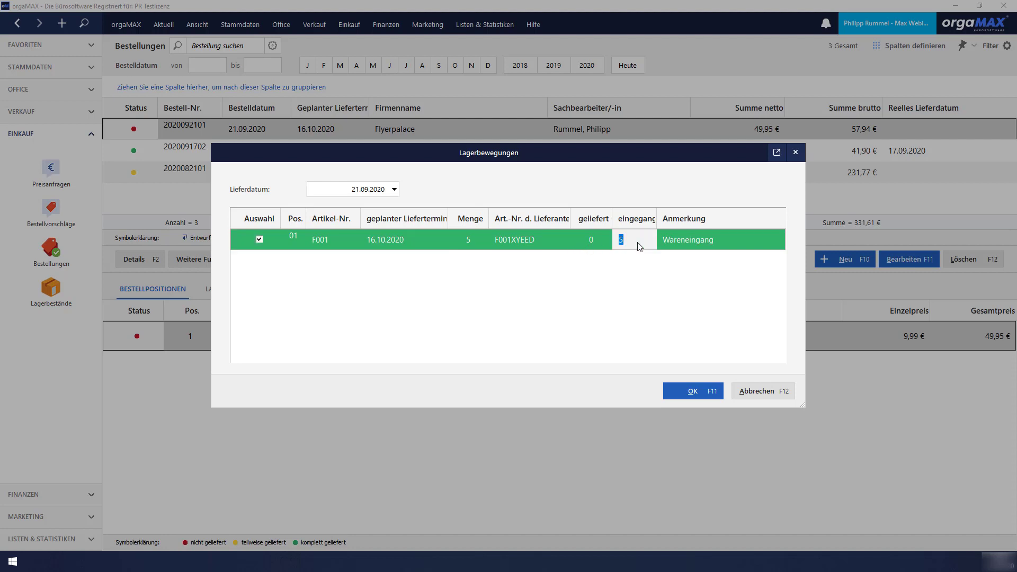
type("2")
left_click(671, 392)
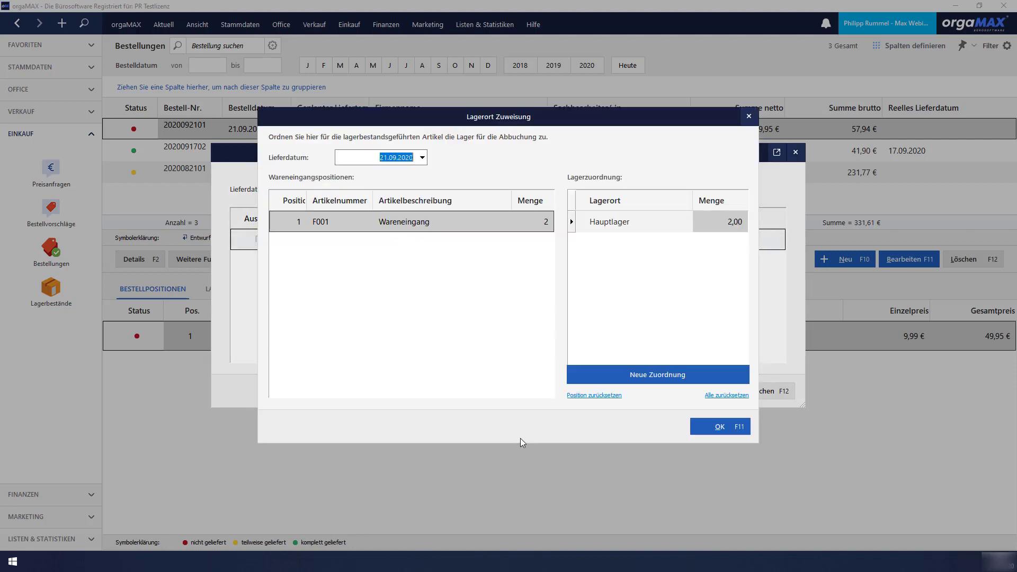
Assign the received F001 units to Lager 2 and confirm the goods receipt
left_click(690, 221)
left_click(688, 222)
left_click(613, 250)
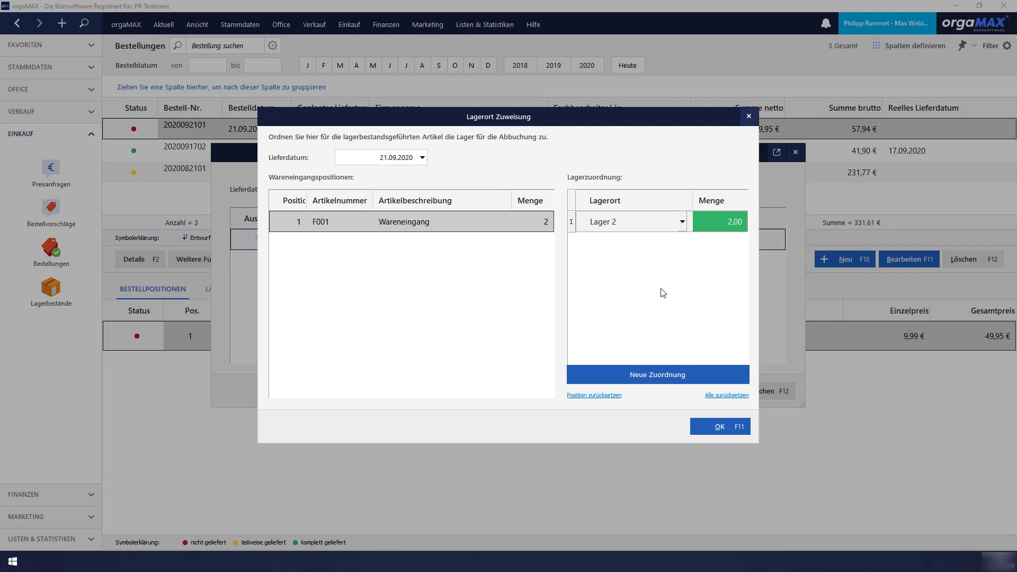
left_click(732, 425)
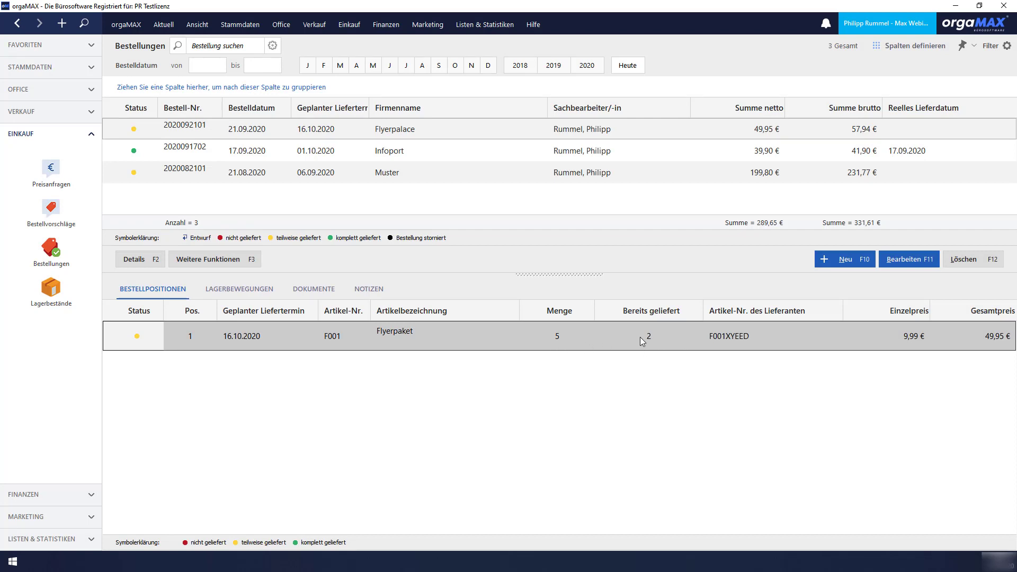
Edit the Flyerpalace order's F001 stock movement, setting the quantity to 3 and the date to 18.09.2020
left_click(227, 291)
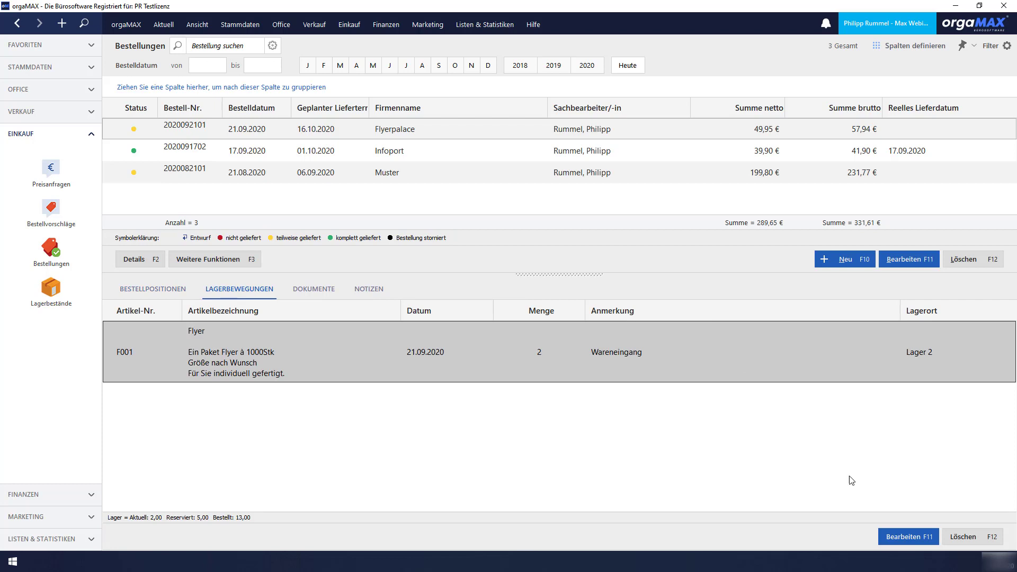
left_click(901, 536)
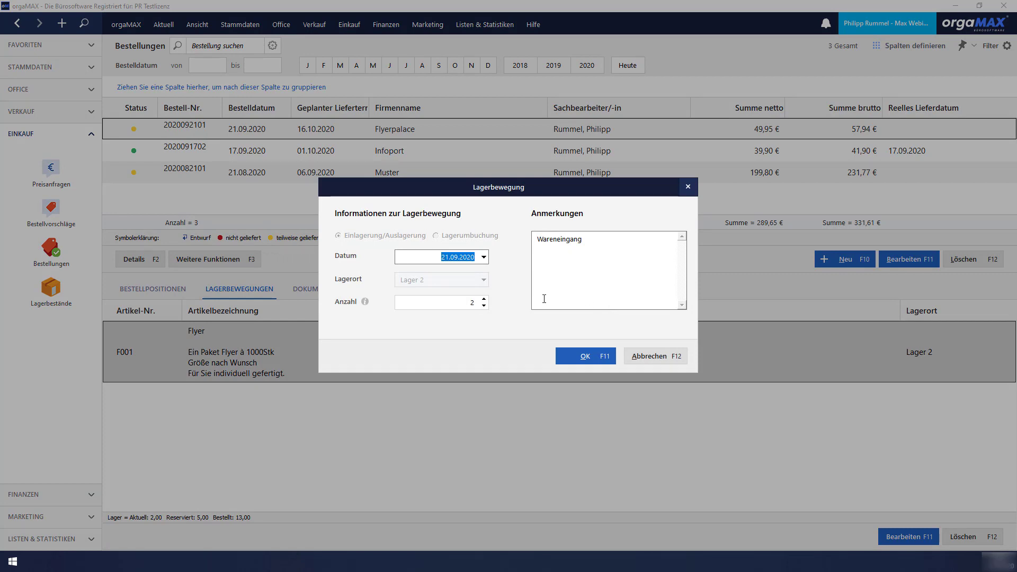
left_click(484, 299)
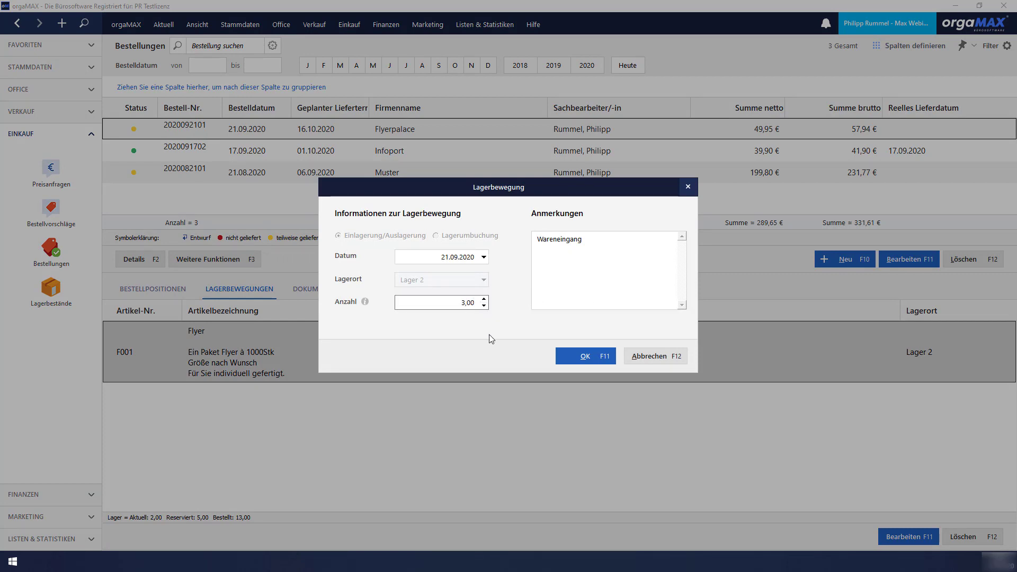
left_click(489, 260)
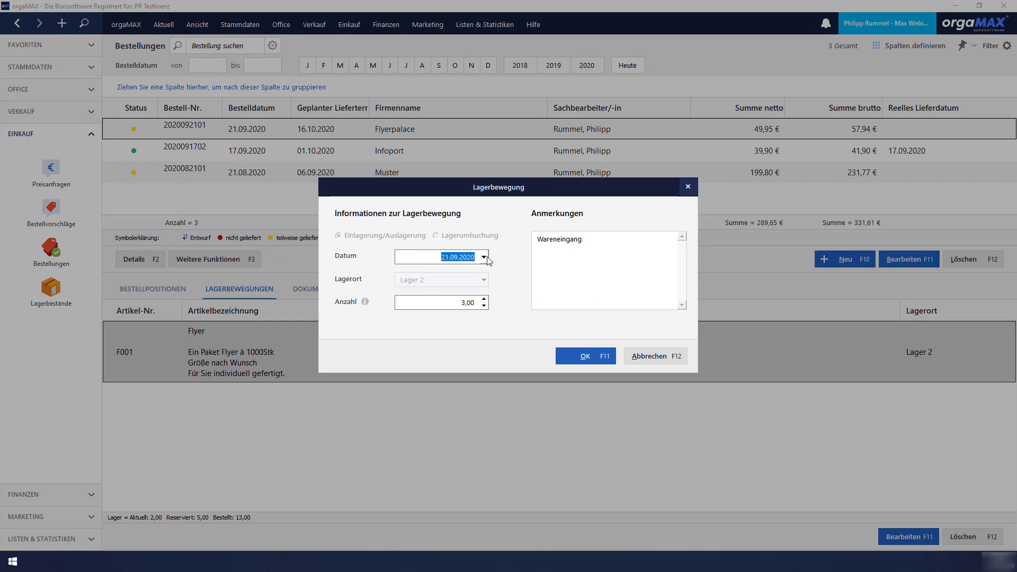
left_click(484, 257)
left_click(454, 315)
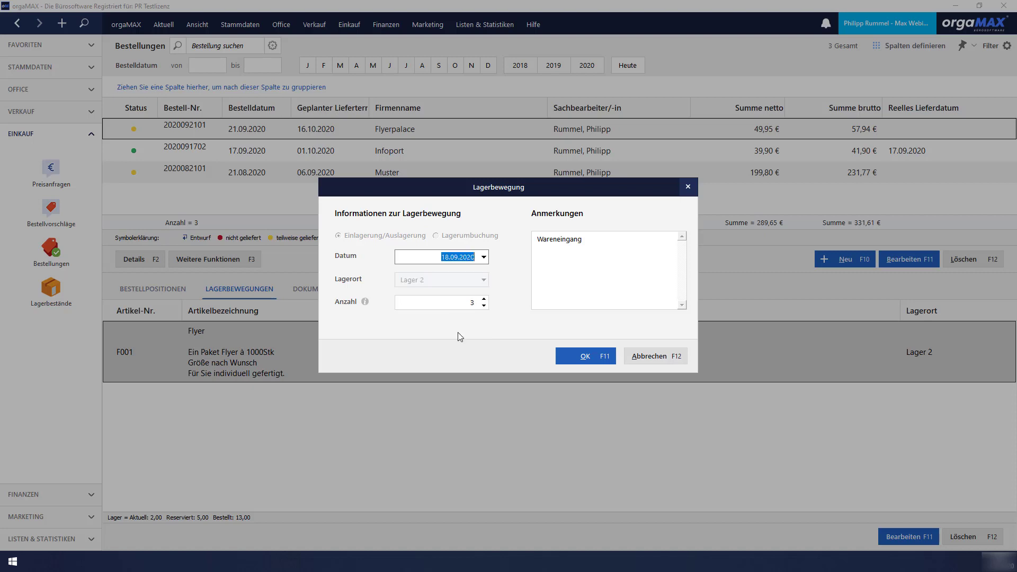
left_click(586, 357)
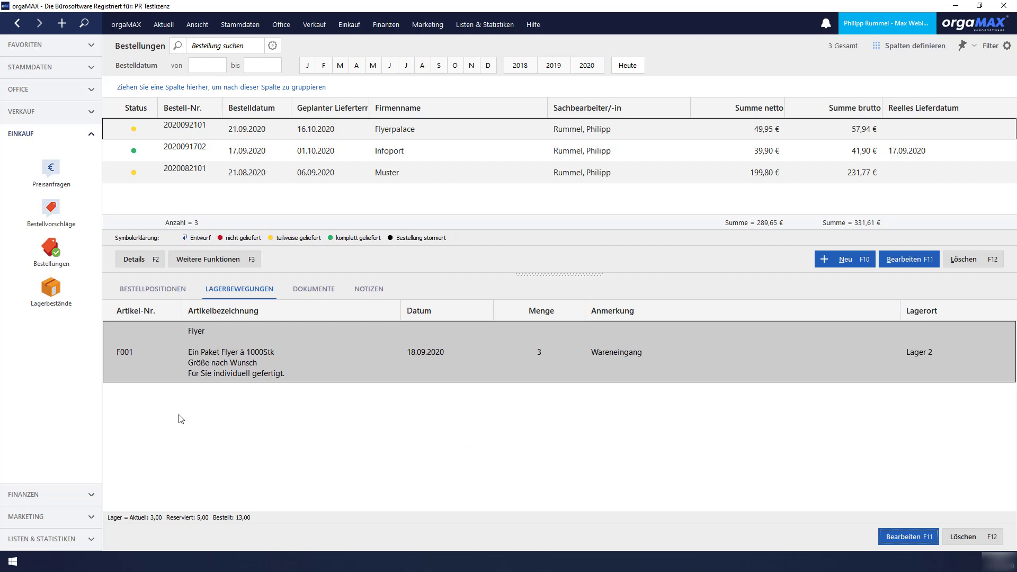
Open the quick entry for stock movements (Schnellerfassung) from the Lagerbestände overview
left_click(73, 300)
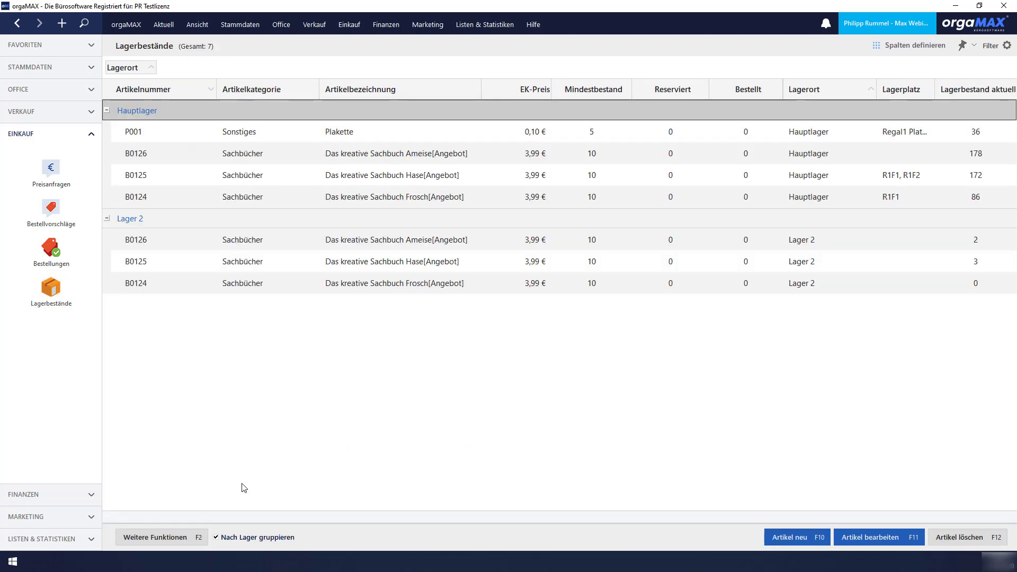
left_click(190, 537)
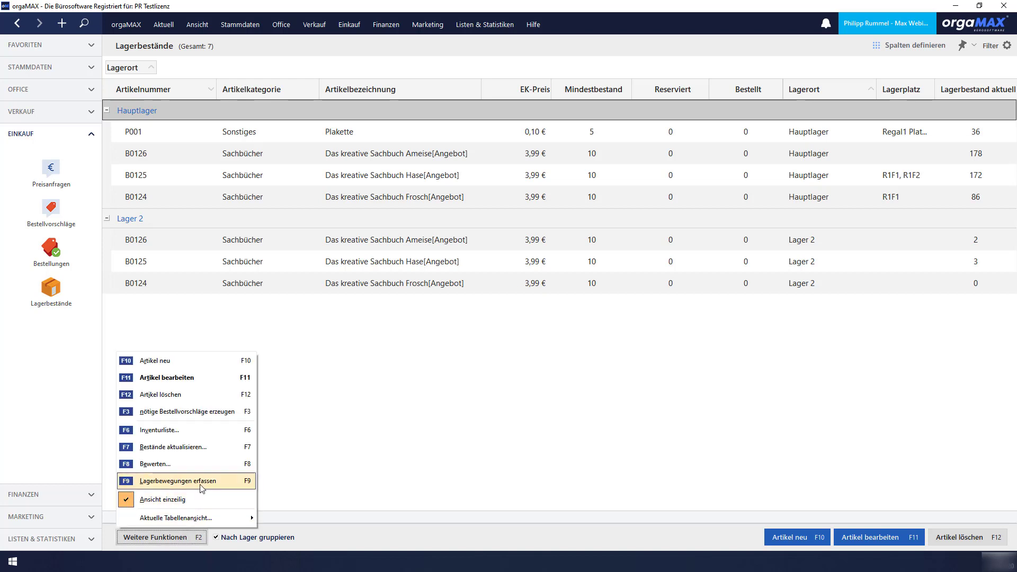
left_click(202, 481)
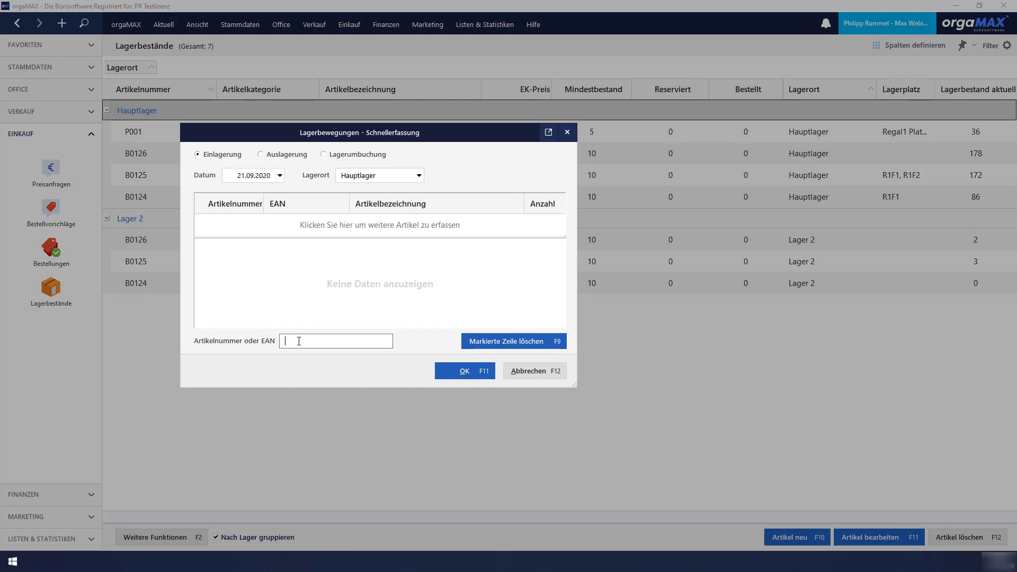
Add article B0124 twice and article B0125 once to the Einlagerung list for Hauptlager
type("b0124")
key("Return")
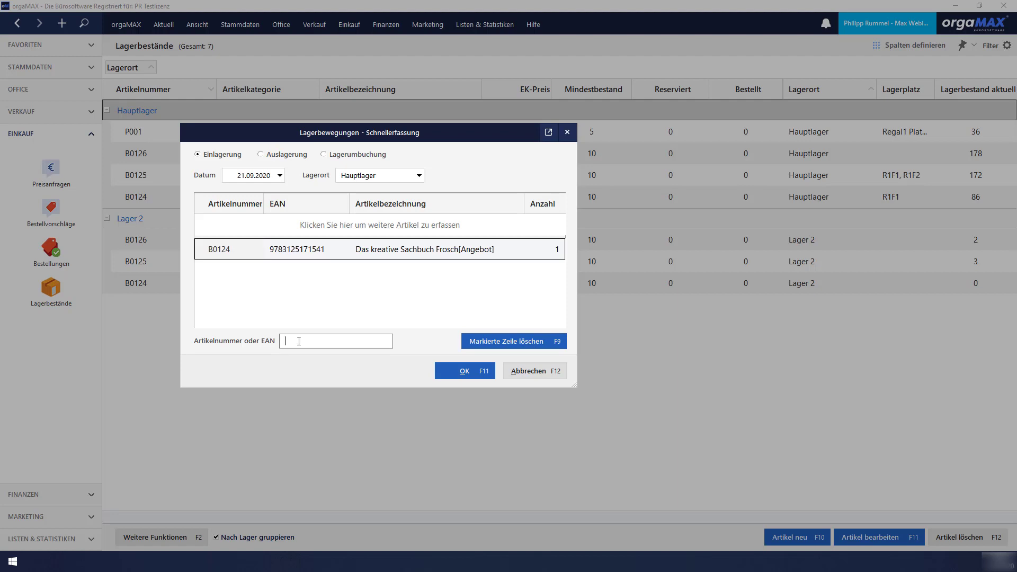
type("b014")
key("BackSpace")
type("24")
key("Return")
type("b0125")
key("Return")
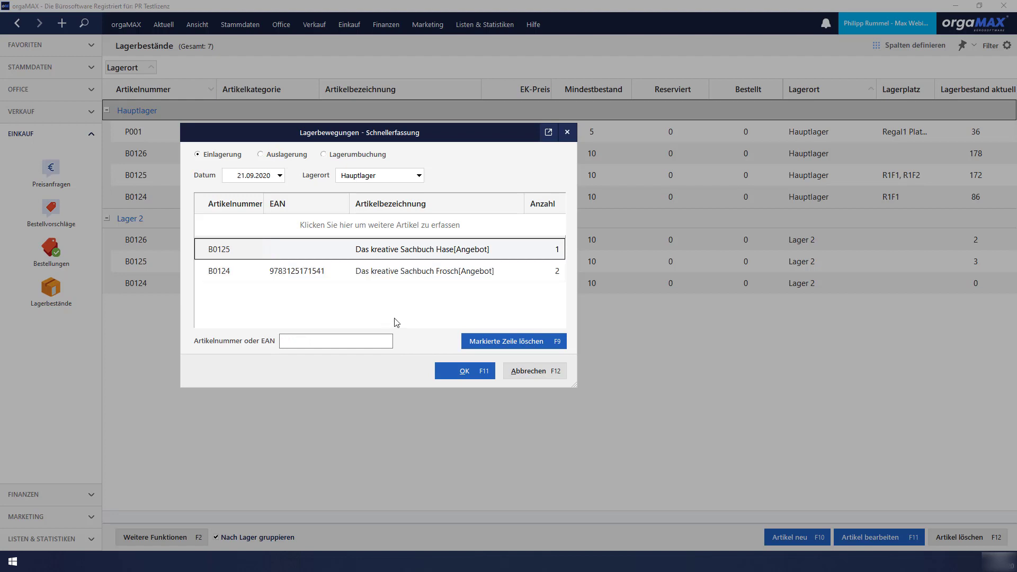
Set the Einlagerung quantities to 10 for B0125 and 20 for B0124
left_click(542, 254)
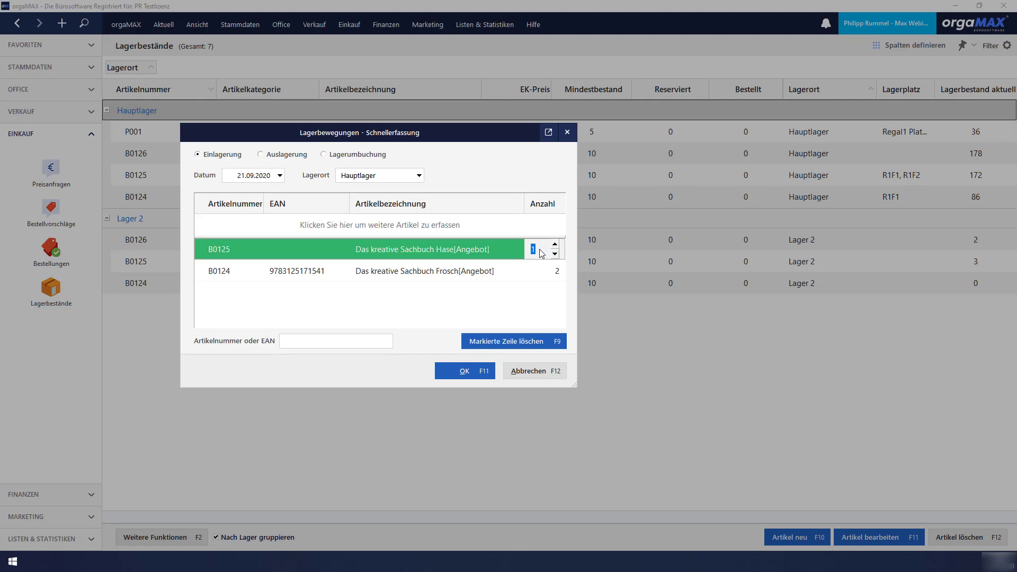
type("10")
left_click(547, 267)
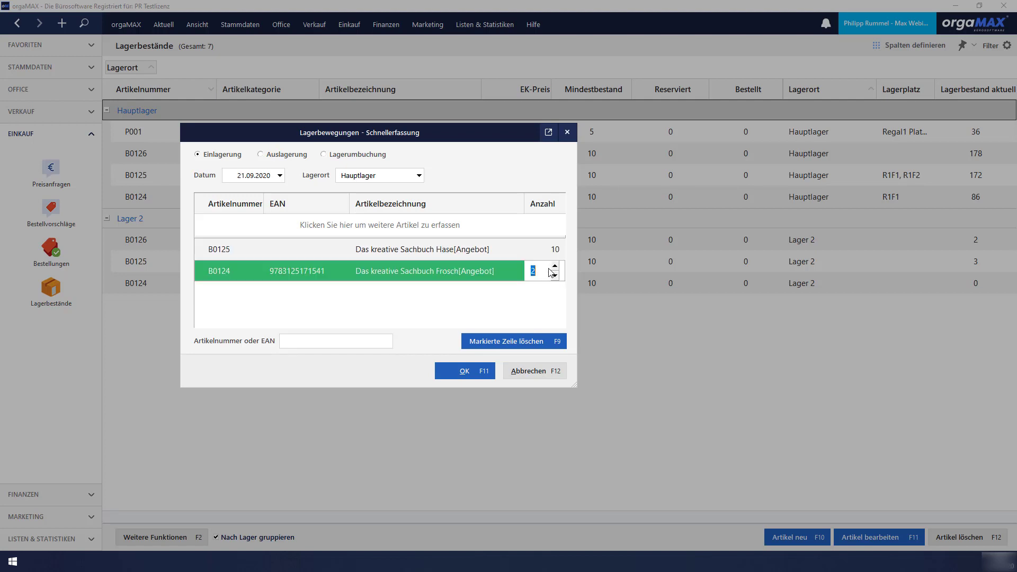
type("20")
Switch the quick entry to Lagerumbuchung and enter 10 units of B0125 from Hauptlager to target warehouse Lager 2
left_click(339, 155)
left_click(492, 323)
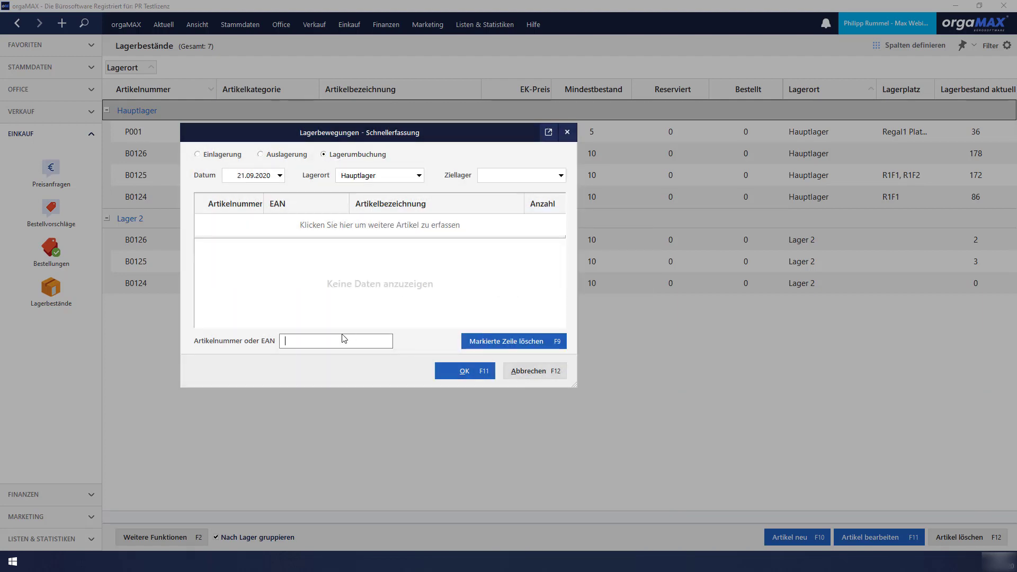
type("b0125")
key("Return")
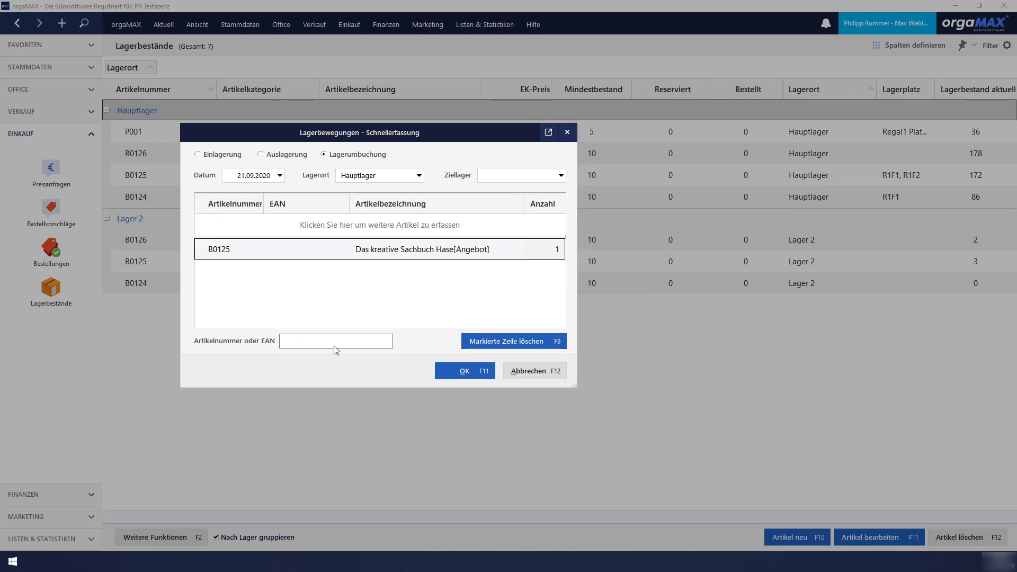
left_click(556, 176)
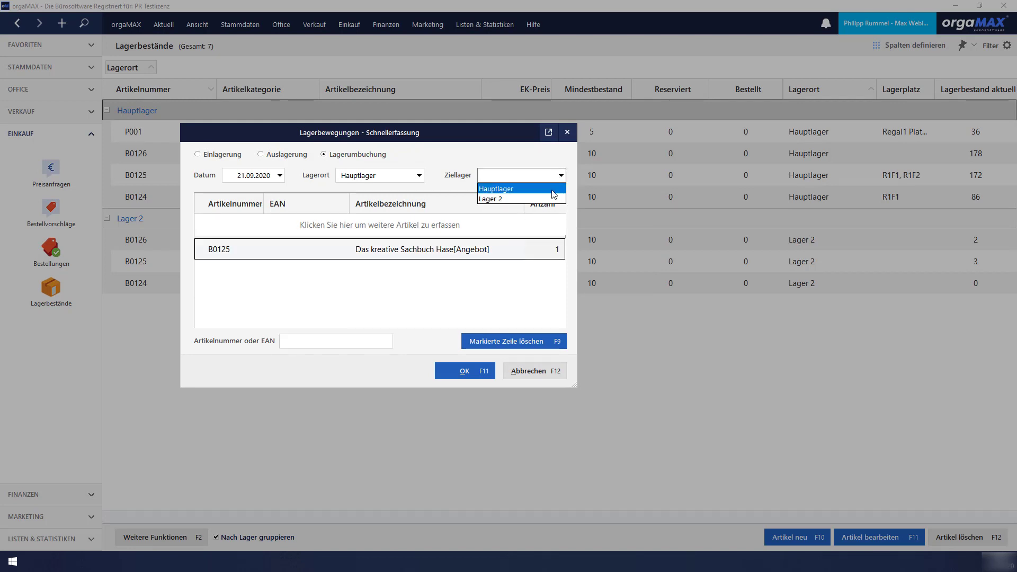
left_click(552, 189)
left_click(562, 176)
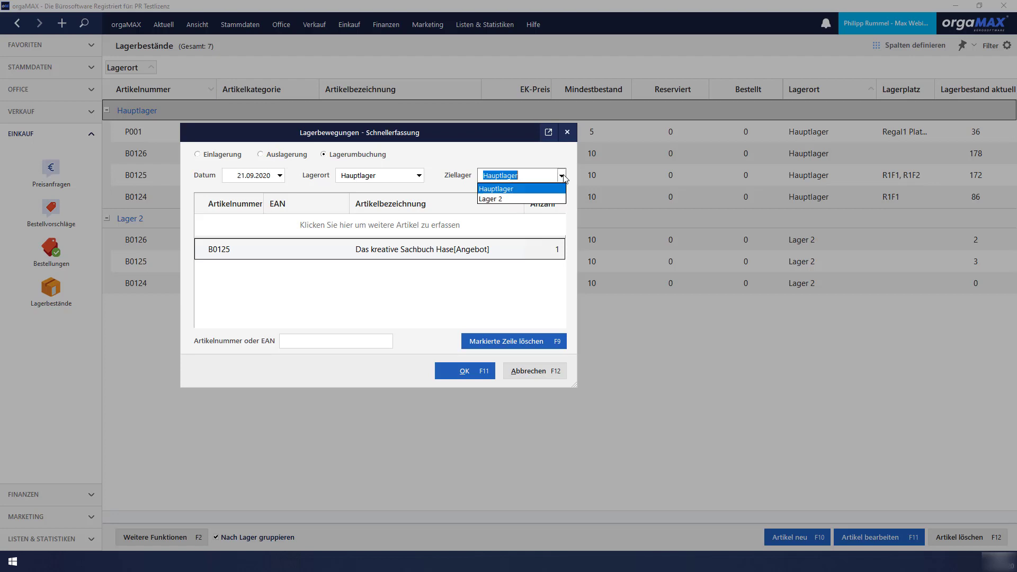
left_click(550, 200)
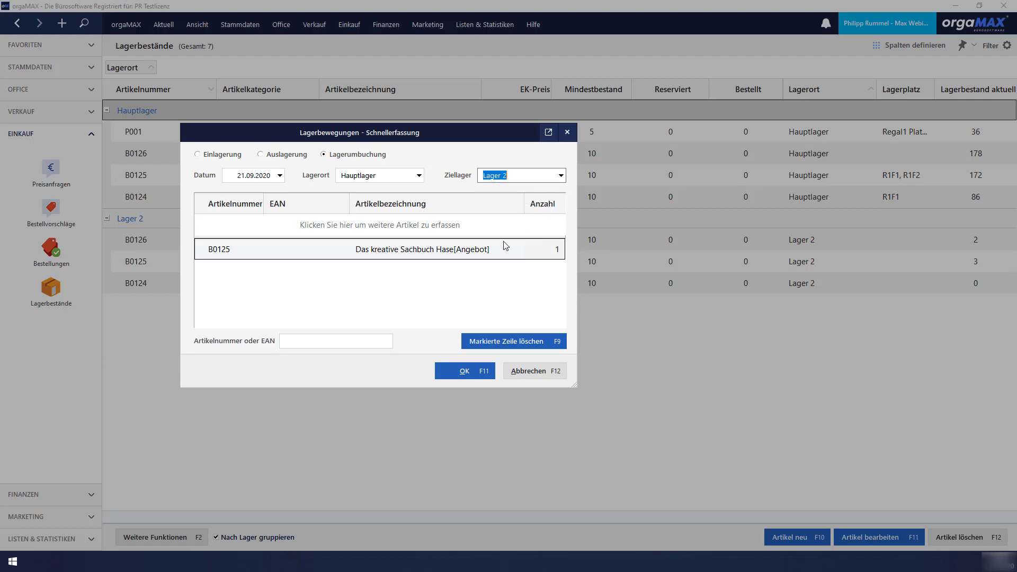
left_click(546, 251)
type("10")
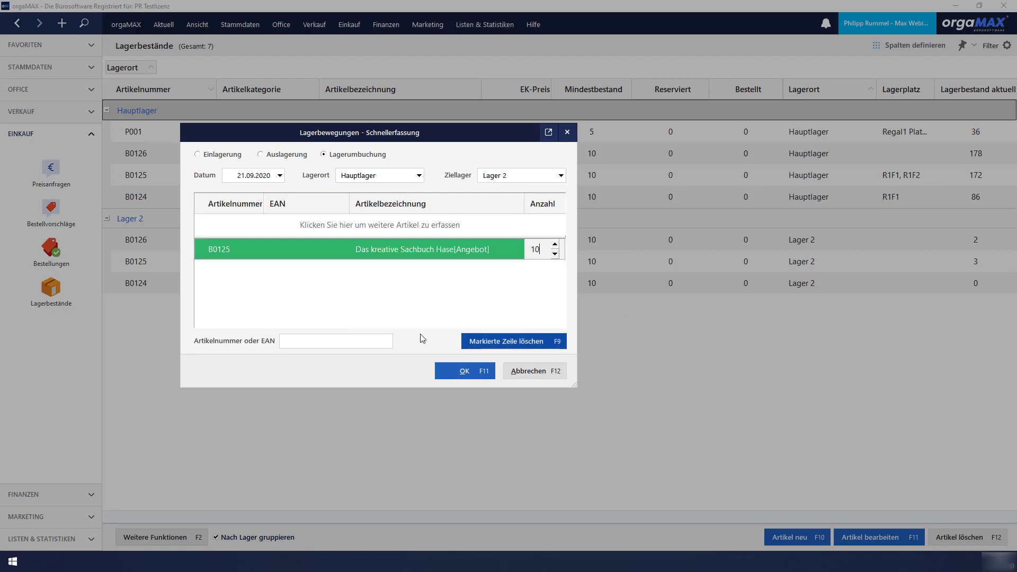
Add 10 units of B0124 to the warehouse transfer and book it
left_click(362, 338)
type("B0124")
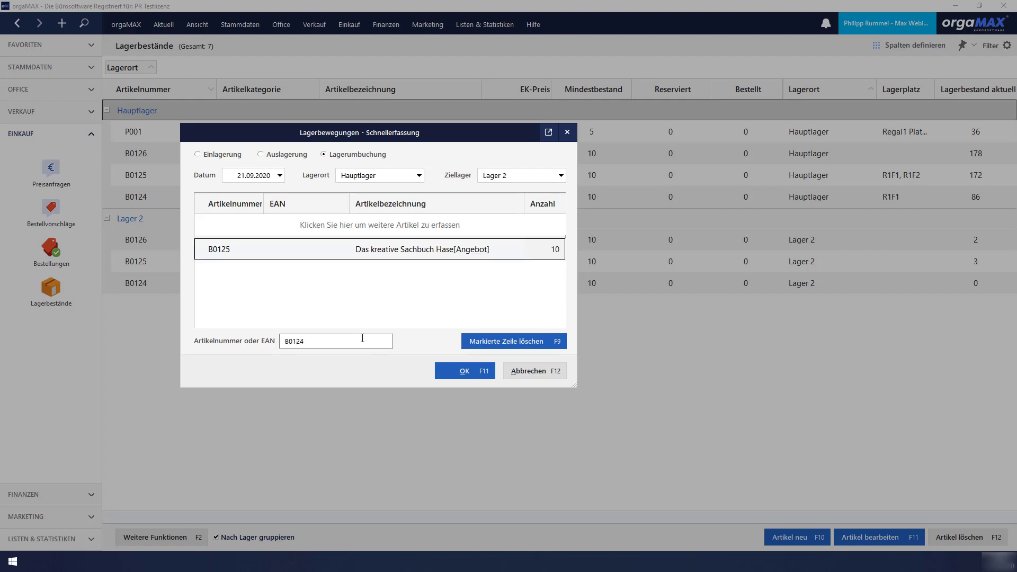
key("Return")
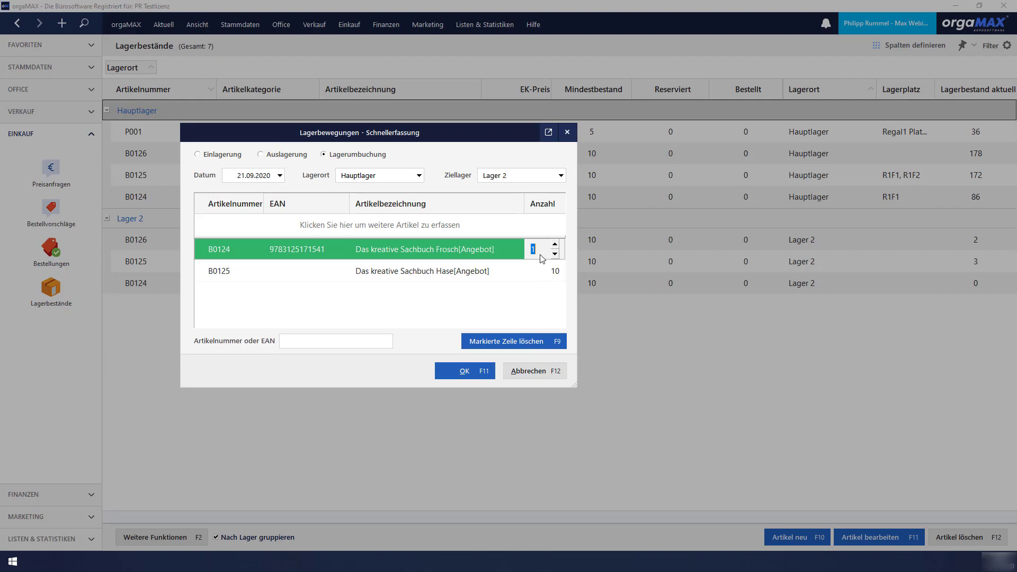
type("10")
left_click(443, 379)
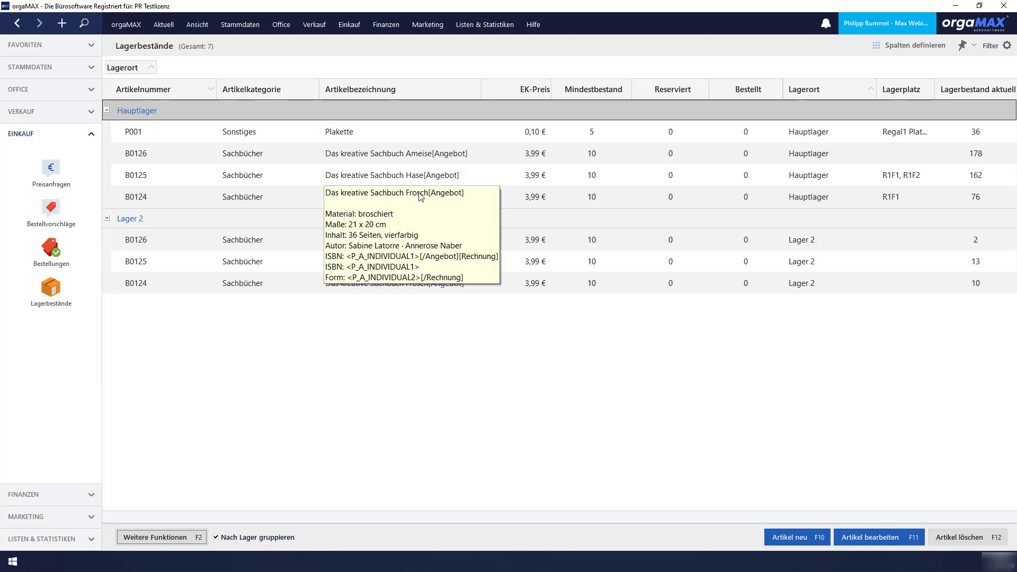
Open the stock movements of article B0124 in Hauptlager and check the booked transfer entries for both warehouses
double_click(445, 197)
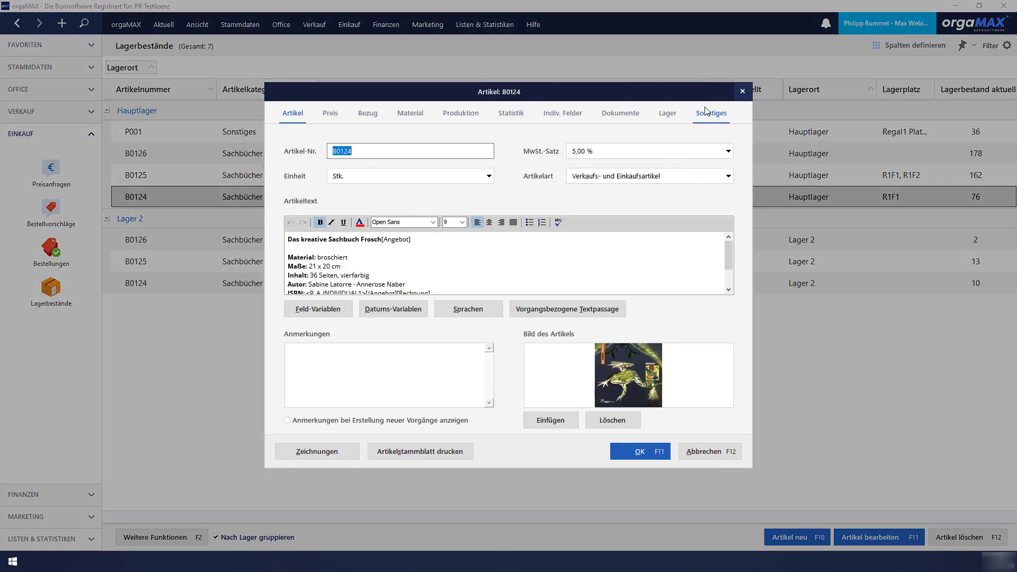
left_click(667, 113)
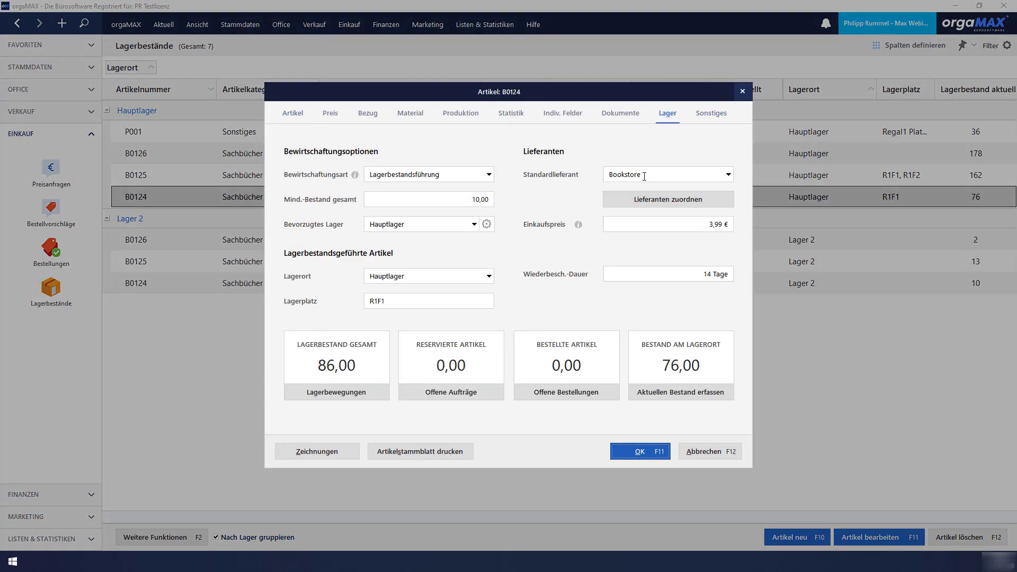
left_click(359, 396)
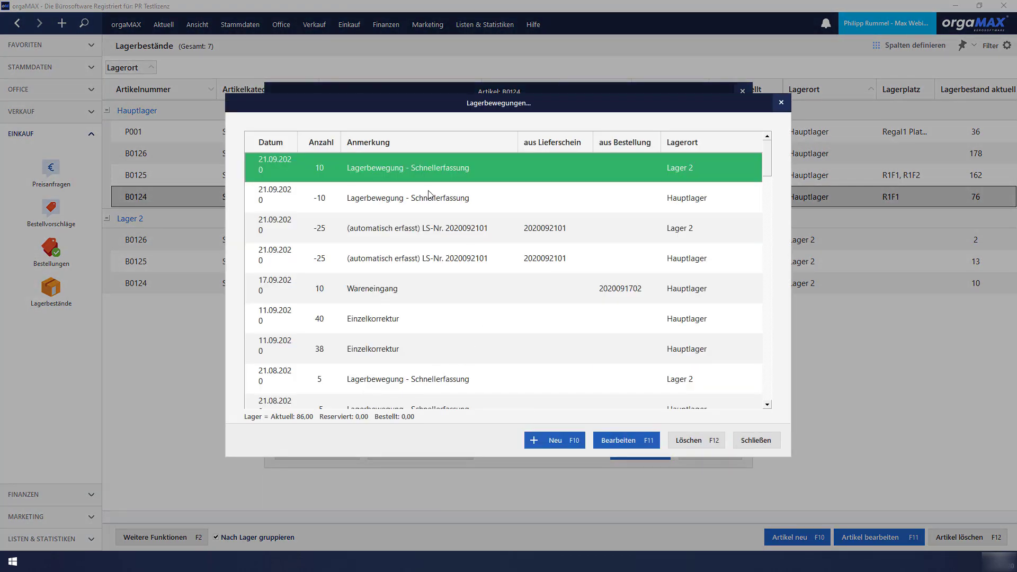
left_click(405, 203)
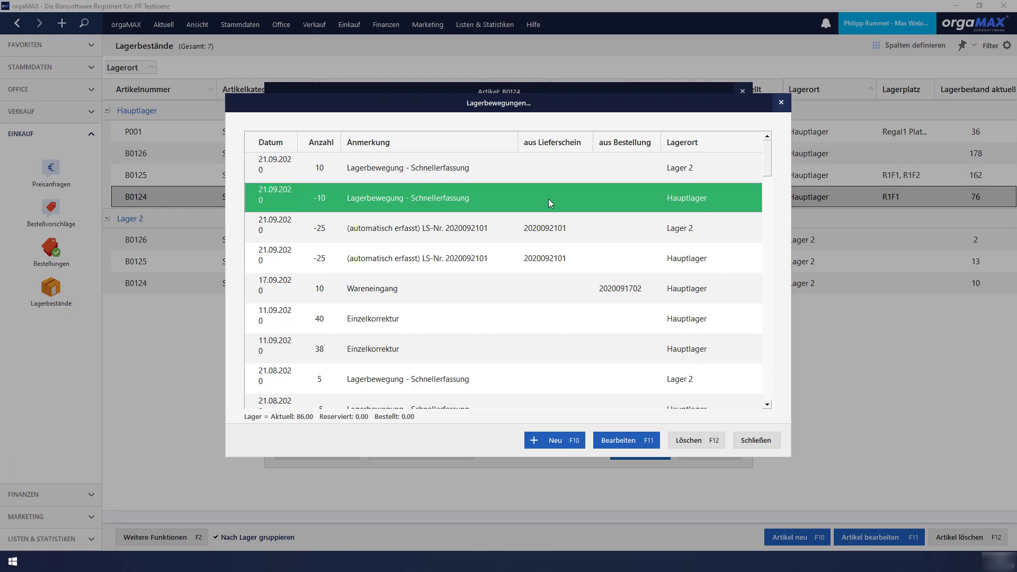
key("Up")
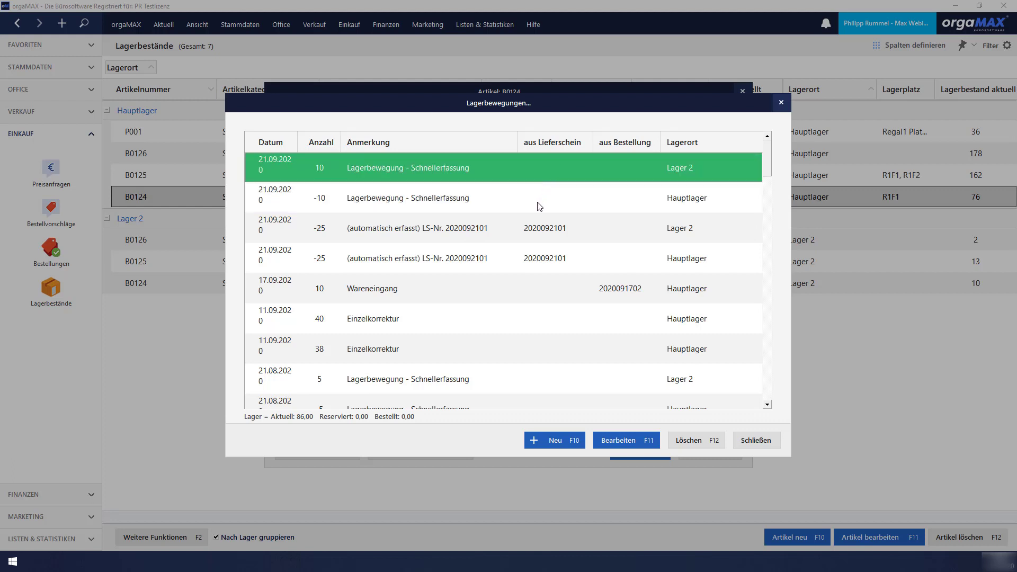
Export the stock movements table of article B0124 to an Excel file
right_click(554, 249)
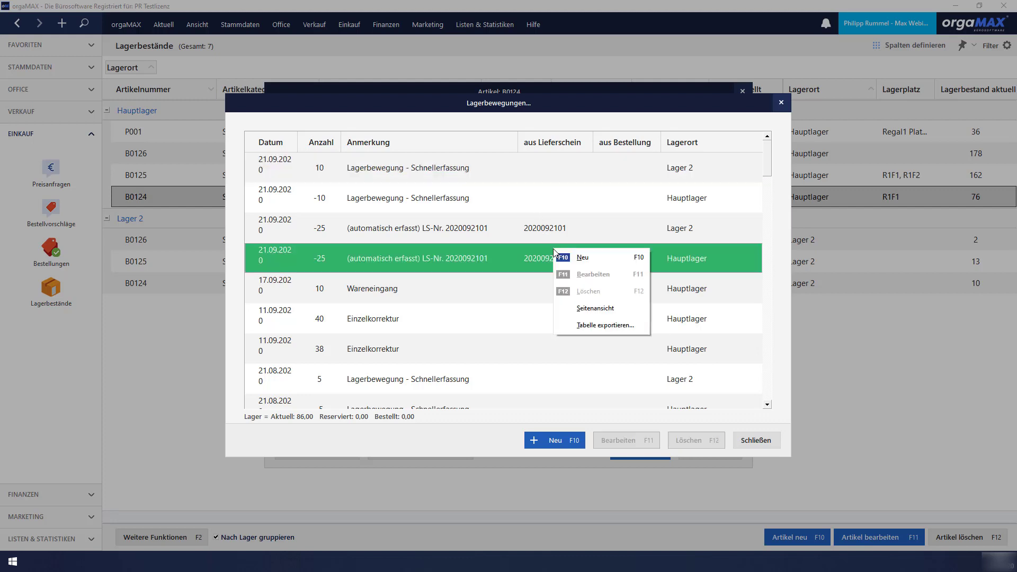
left_click(635, 324)
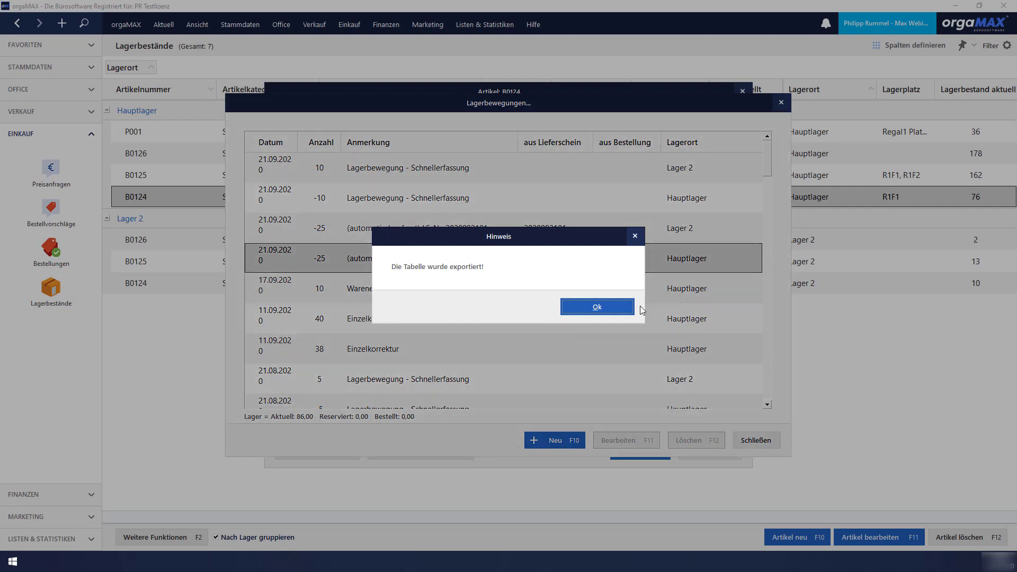
left_click(604, 309)
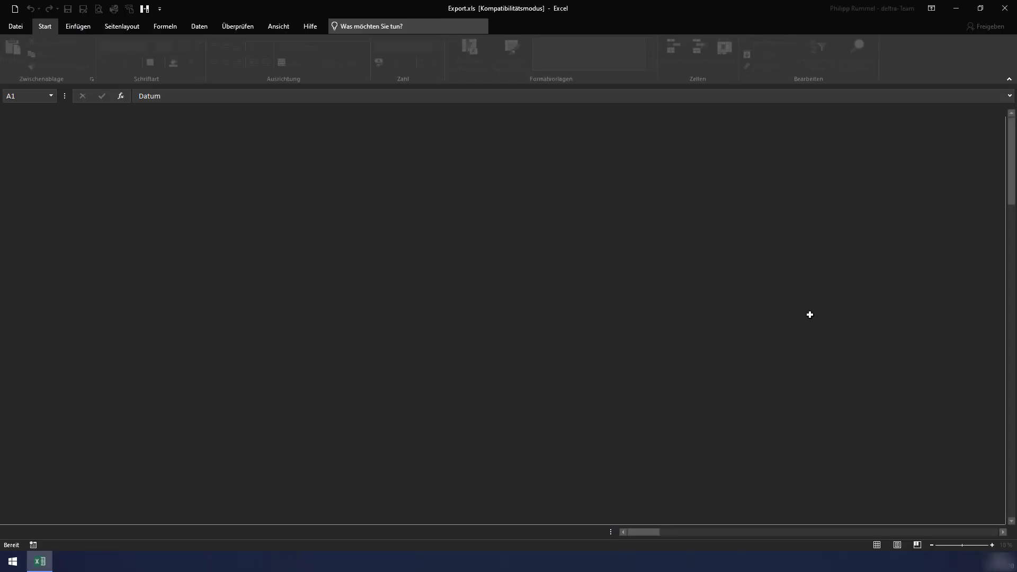
Review the exported movements in Excel, close the workbook, and return to the Lagerbestände overview without changing the article
scroll(296, 210, "down", 18)
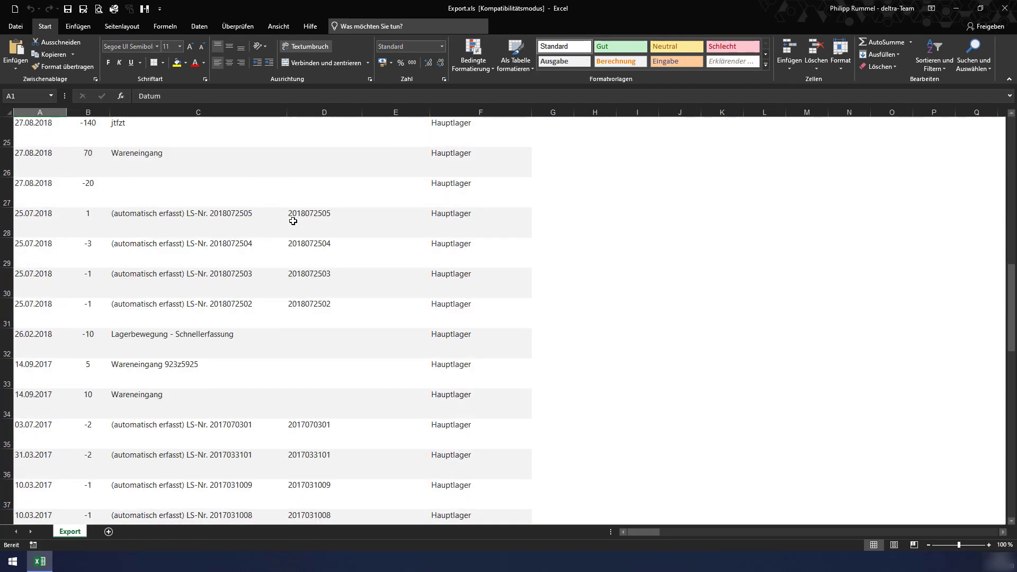
scroll(291, 220, "up", 18)
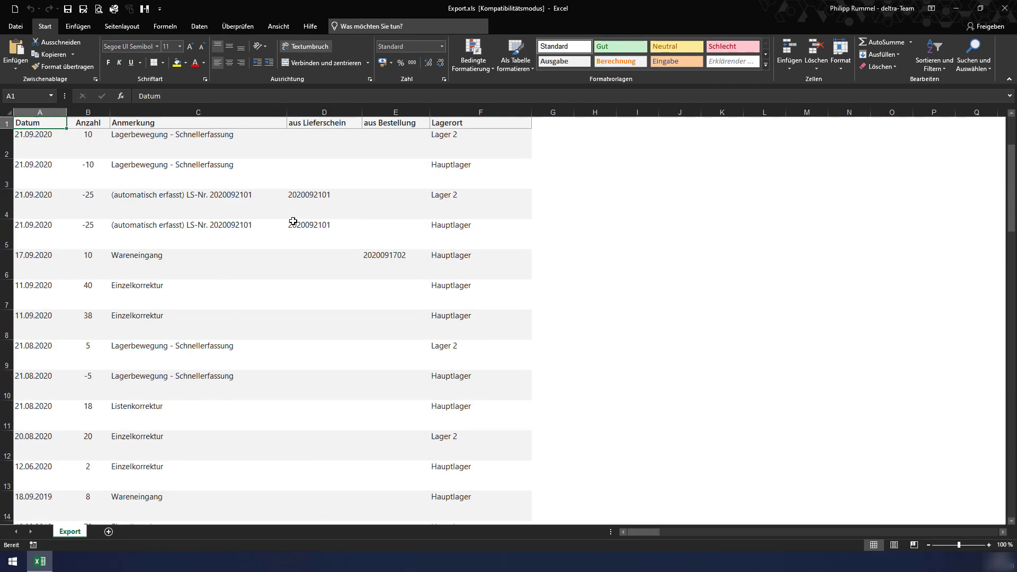
left_click(1005, 8)
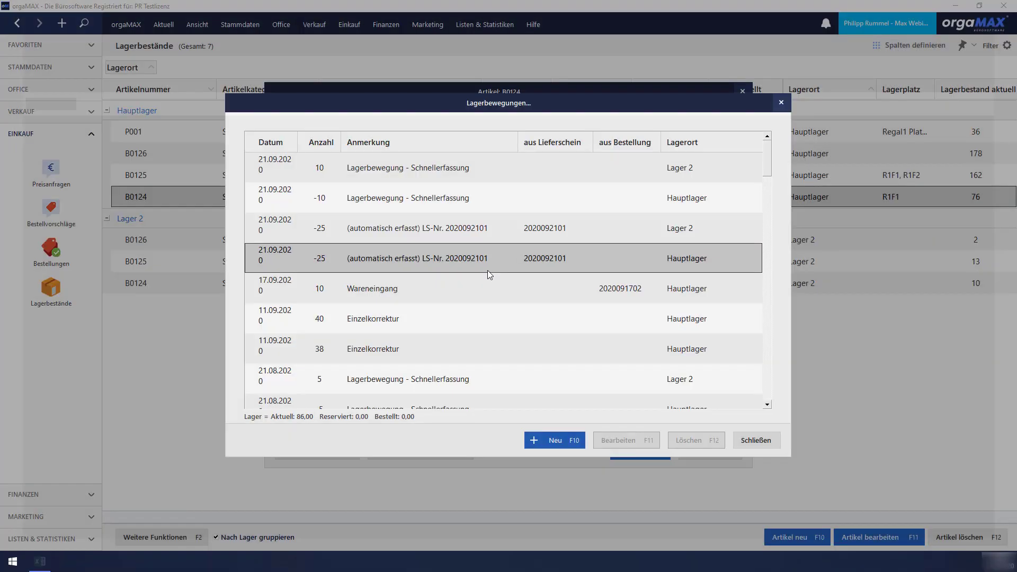
left_click(763, 440)
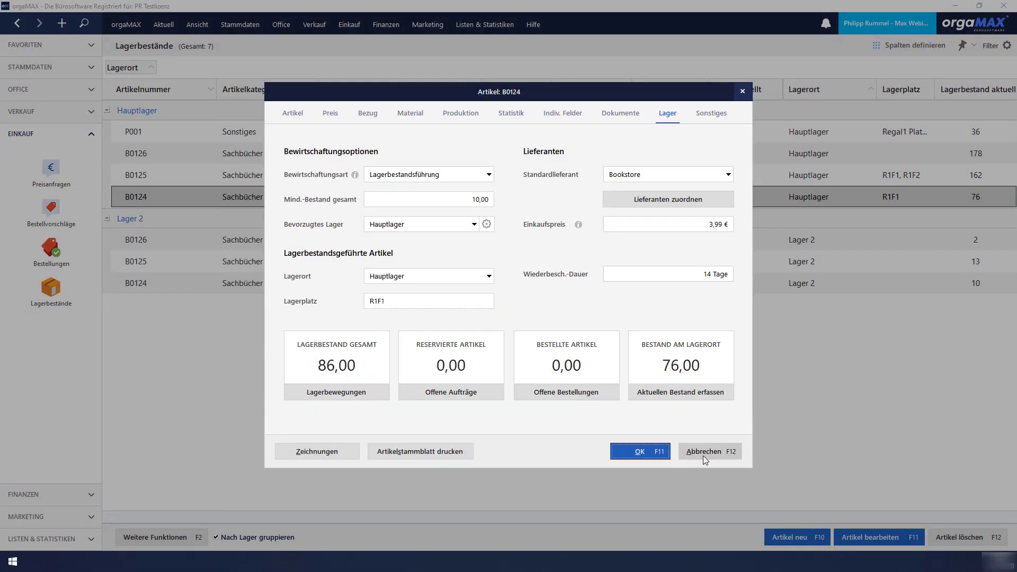
left_click(707, 387)
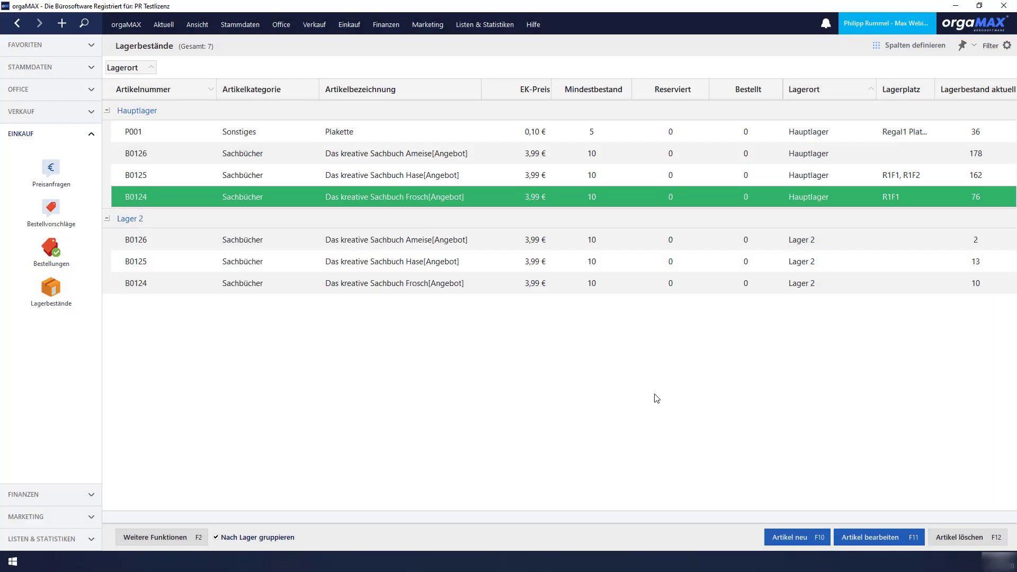